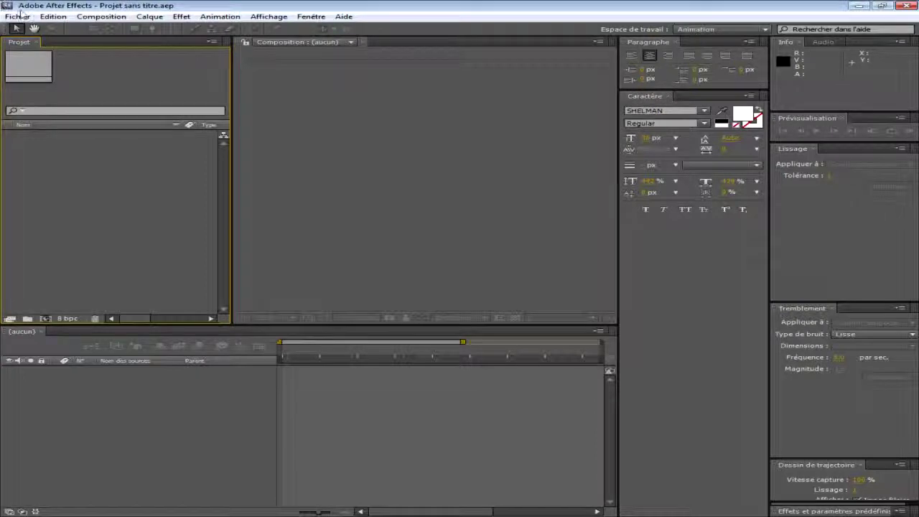
- Create a new empty project
left_click(19, 12)
mouse_move(29, 29)
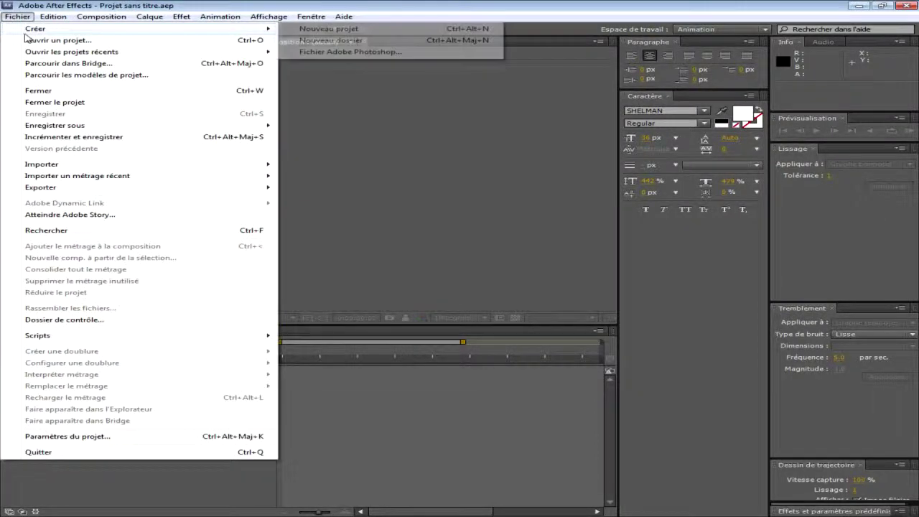
left_click(326, 29)
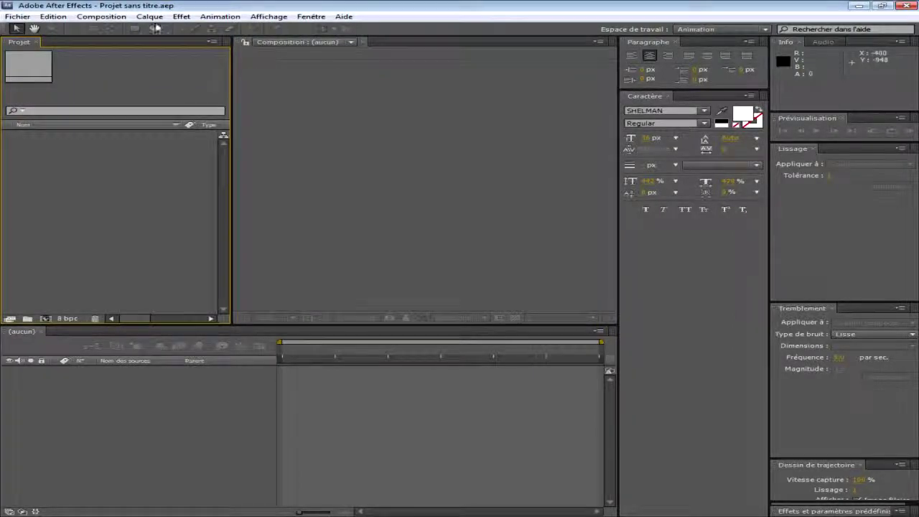
left_click(14, 17)
left_click_drag(240, 4, 287, 31)
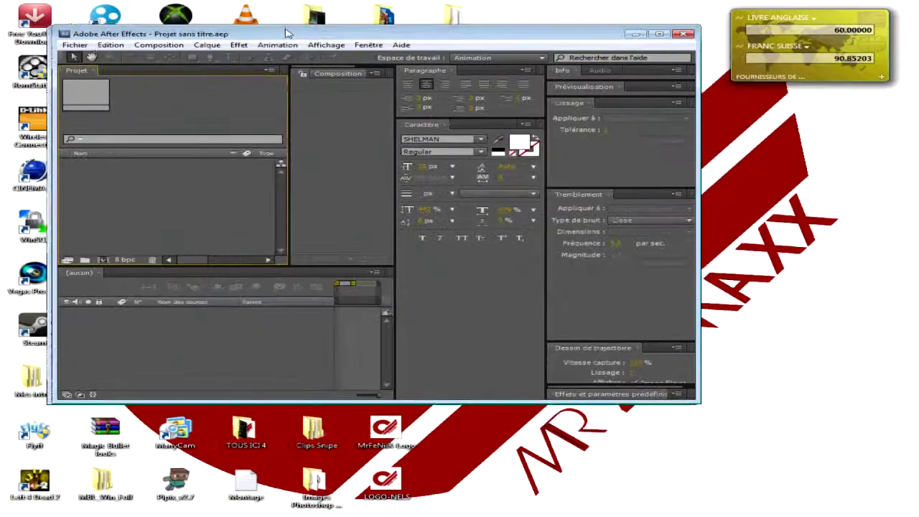
double_click(285, 33)
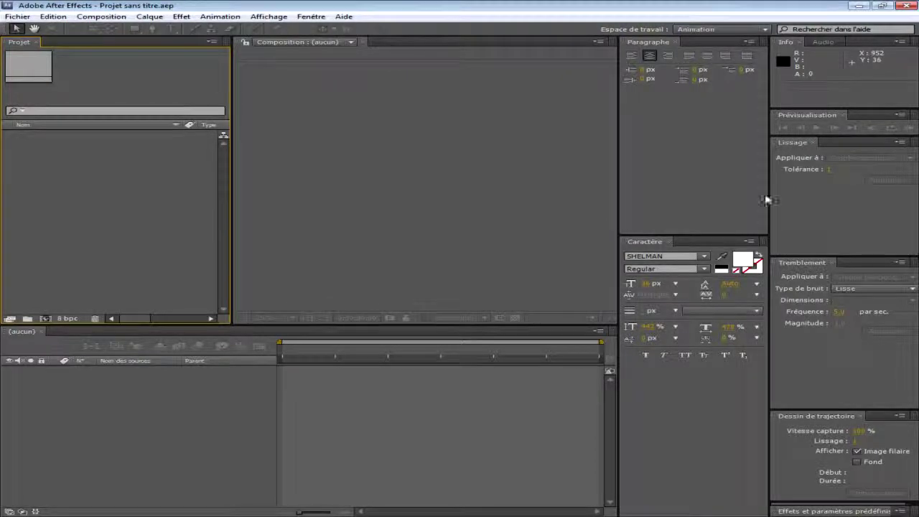
- Replace the empty project with another new project
left_click(16, 16)
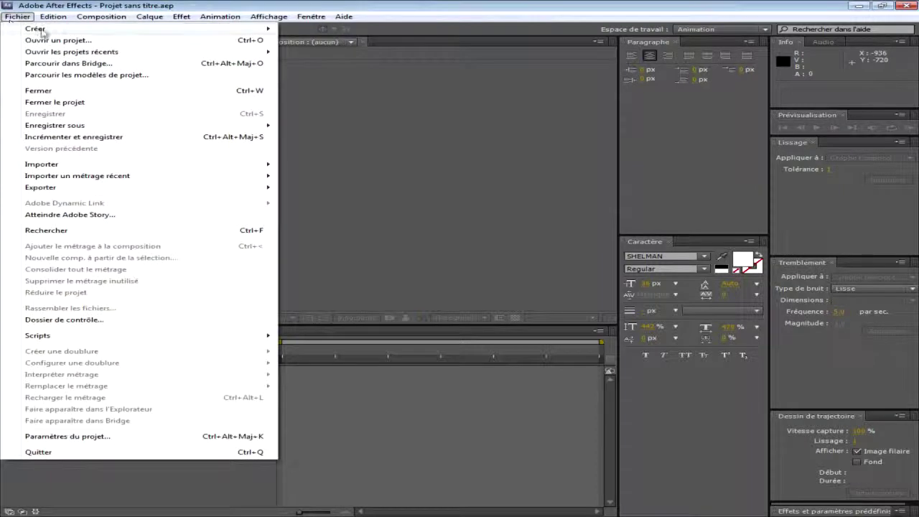
mouse_move(43, 31)
left_click(388, 31)
- Start a new composition with the HDTV 1080 29,97 preset, 29.97 frames per second and a duration of 0;00;15;00
left_click(106, 16)
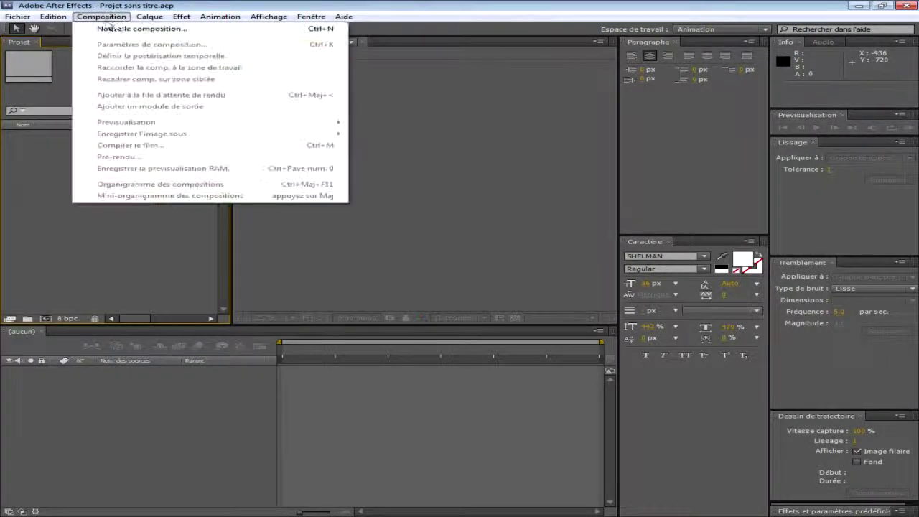
left_click(122, 28)
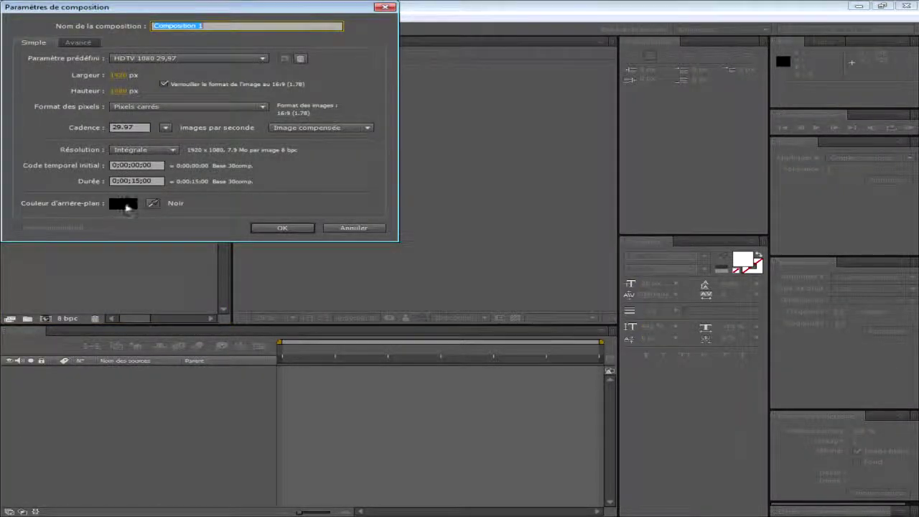
left_click(170, 59)
left_click(170, 58)
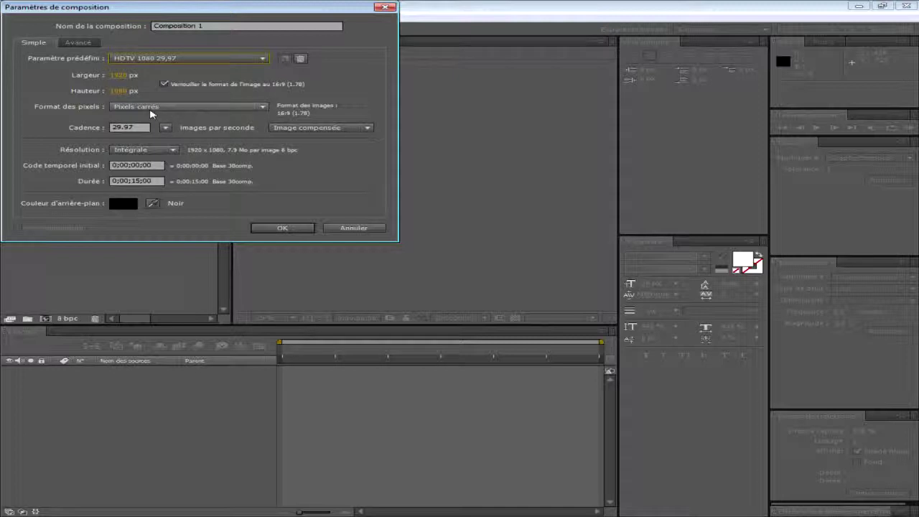
left_click(114, 127)
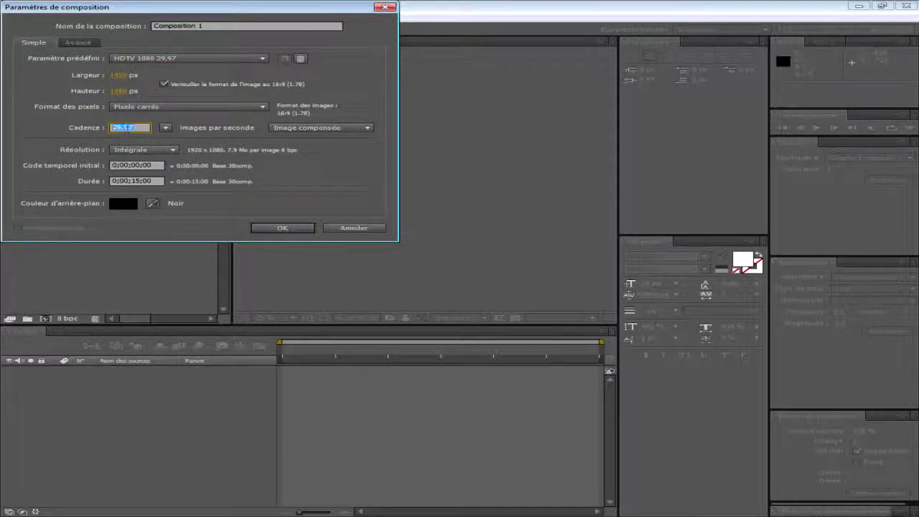
left_click(359, 175)
left_click_drag(155, 181, 111, 181)
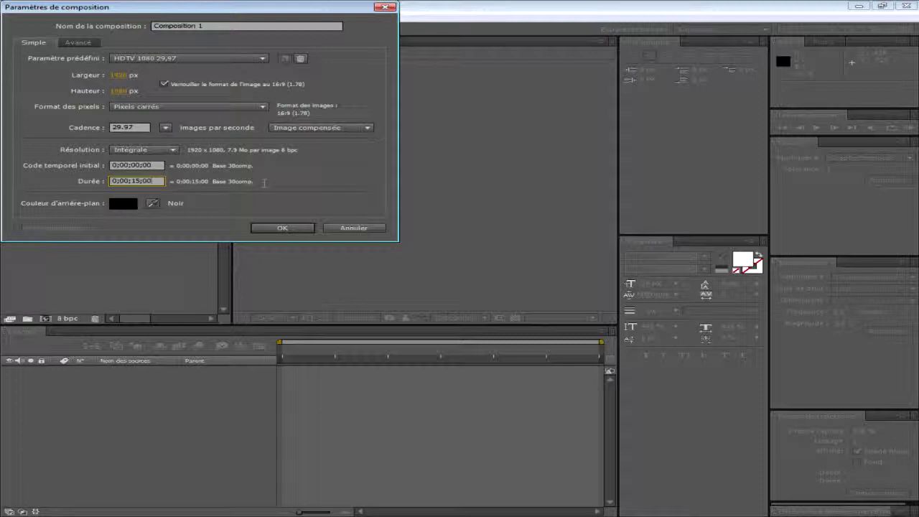
double_click(112, 181)
- Set the composition's background colour to orange and create the composition
left_click(121, 204)
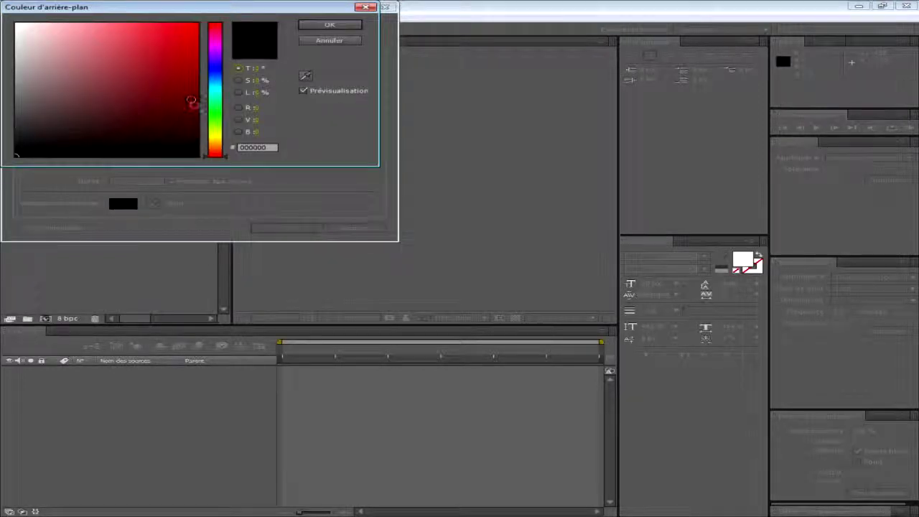
left_click_drag(220, 85, 246, 146)
left_click(180, 86)
left_click_drag(181, 86, 394, 35)
left_click(329, 25)
left_click(282, 227)
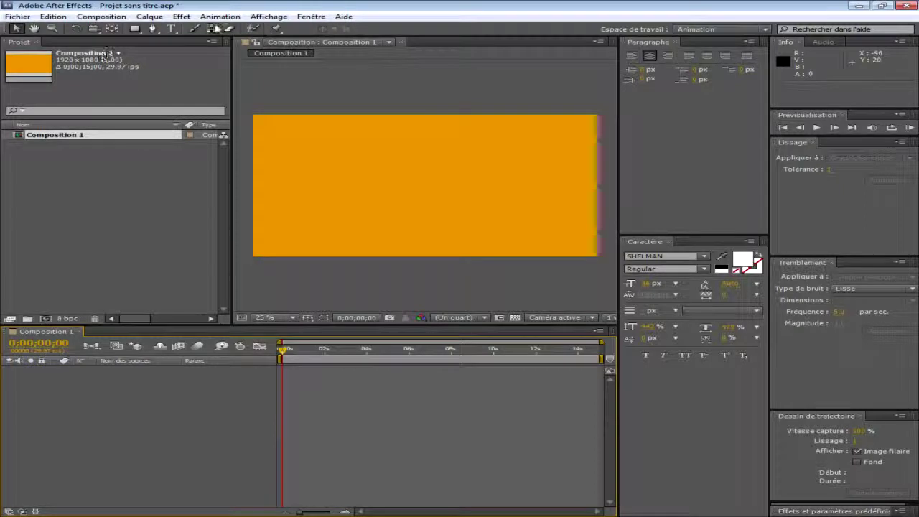
left_click(126, 21)
left_click(133, 29)
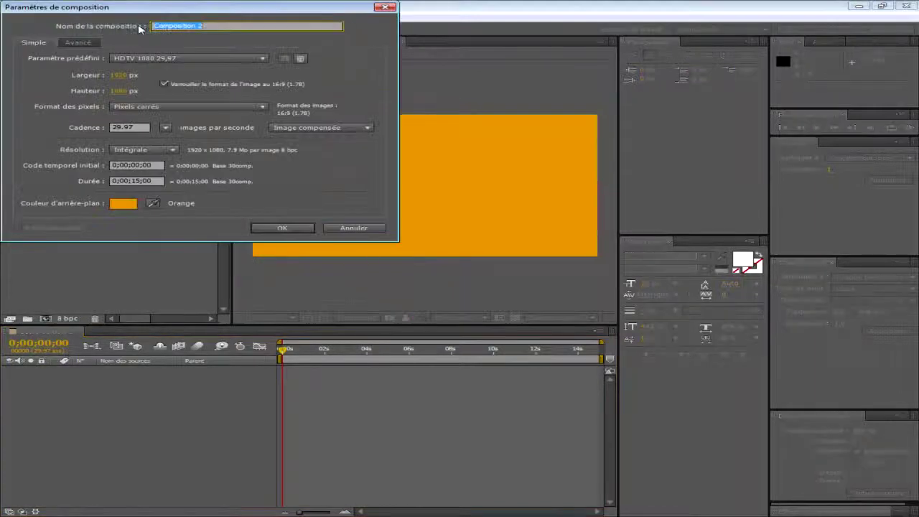
key("Return")
- Create a bright yellow solid layer at the full 1920 × 1080 px composition size
left_click(150, 15)
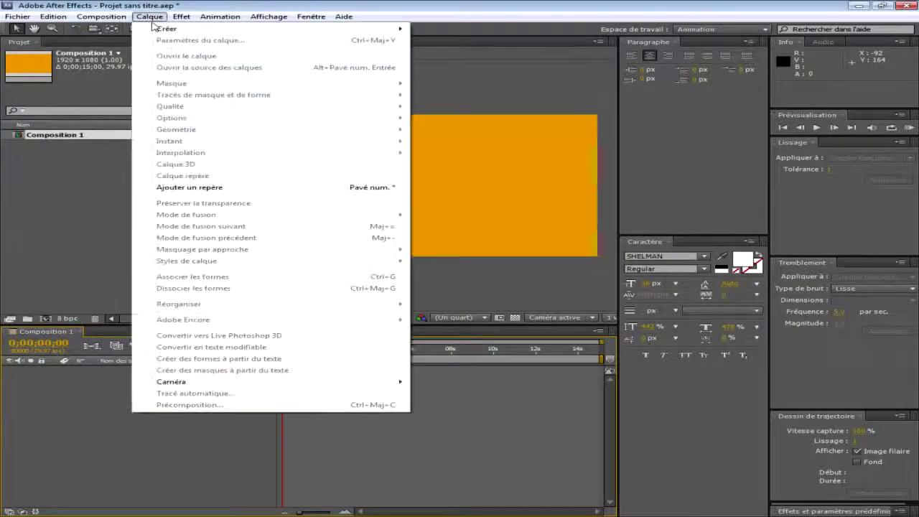
mouse_move(165, 28)
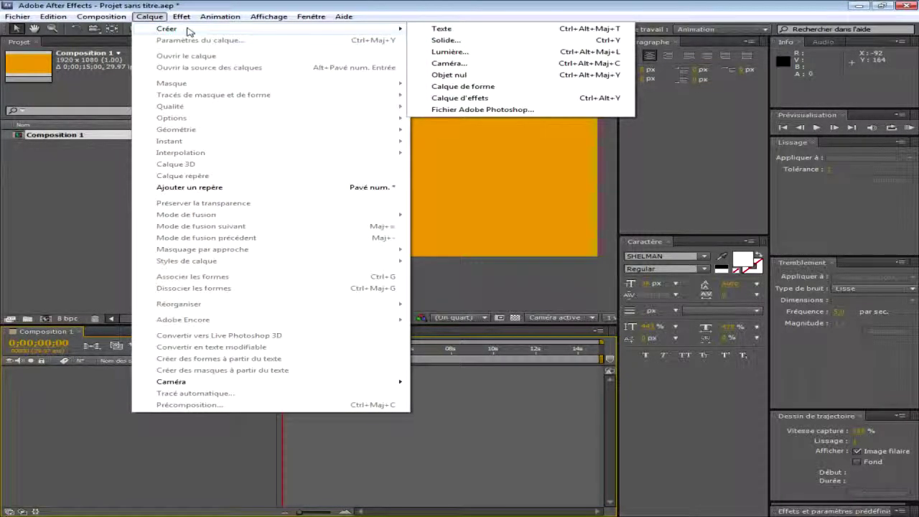
left_click(569, 43)
left_click(172, 181)
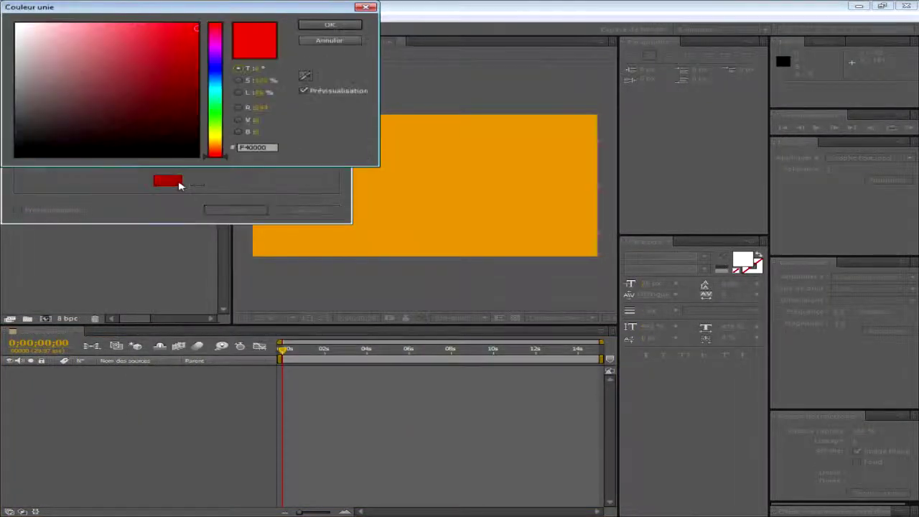
mouse_move(211, 56)
left_mouse_down()
mouse_move(215, 134)
mouse_move(197, 27)
mouse_move(196, 37)
left_mouse_up()
left_click(330, 26)
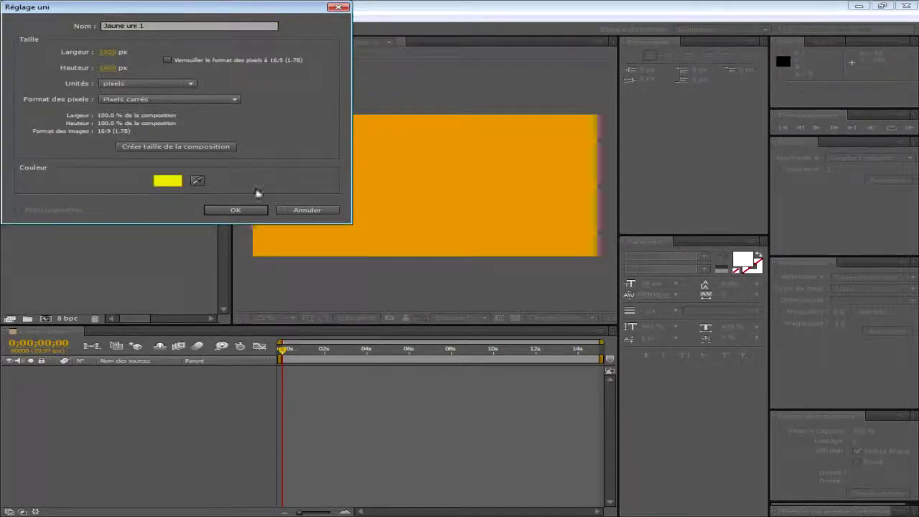
left_click(237, 210)
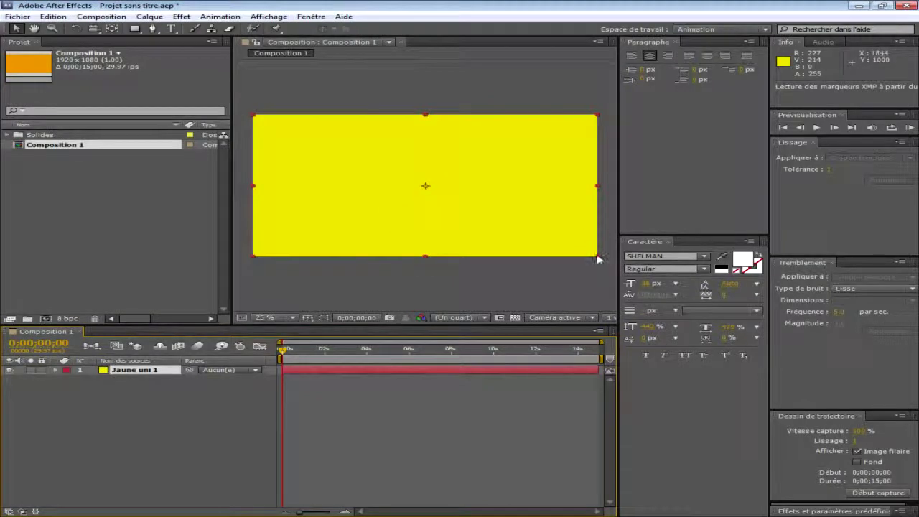
- Shrink the yellow solid to about 21% × 27% in the lower left of the composition and expand its transform properties
left_click_drag(598, 257, 336, 224)
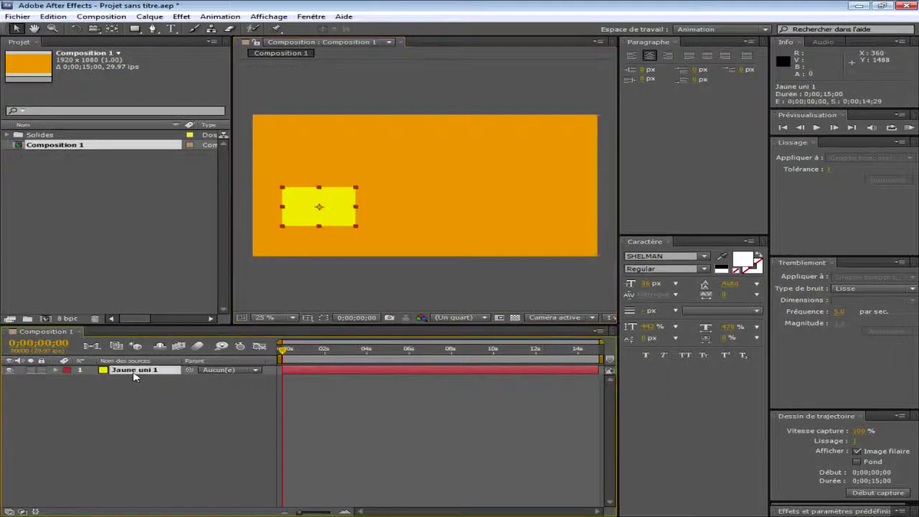
left_click(55, 369)
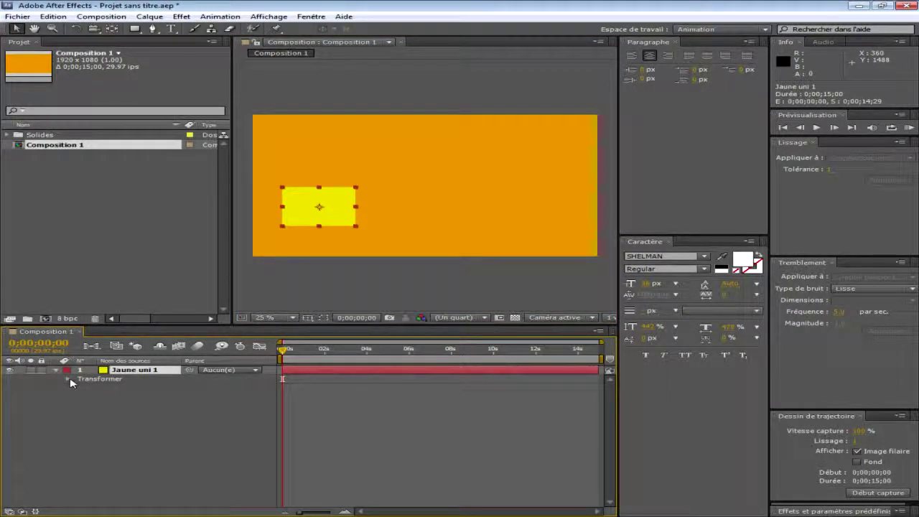
left_click(68, 379)
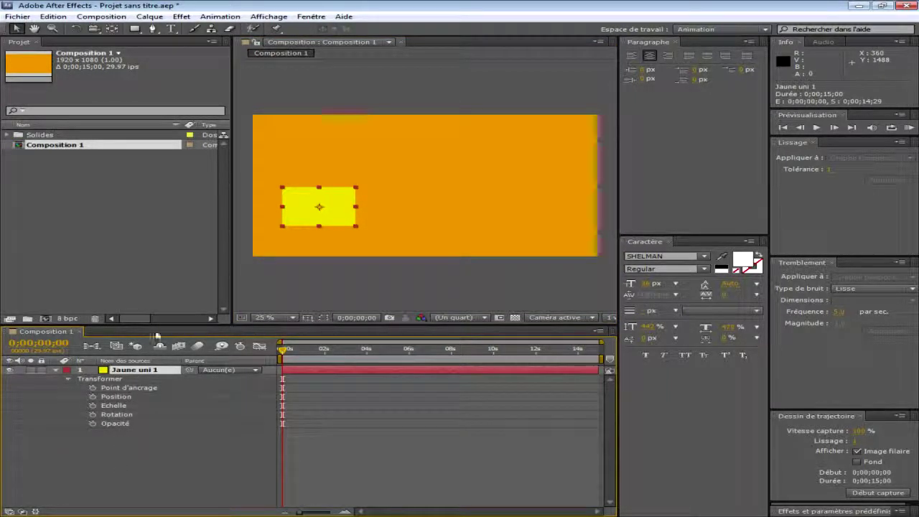
- Nudge the yellow solid up by 4 px, then try resizing it from its side handle and undo that resize
left_click(124, 389)
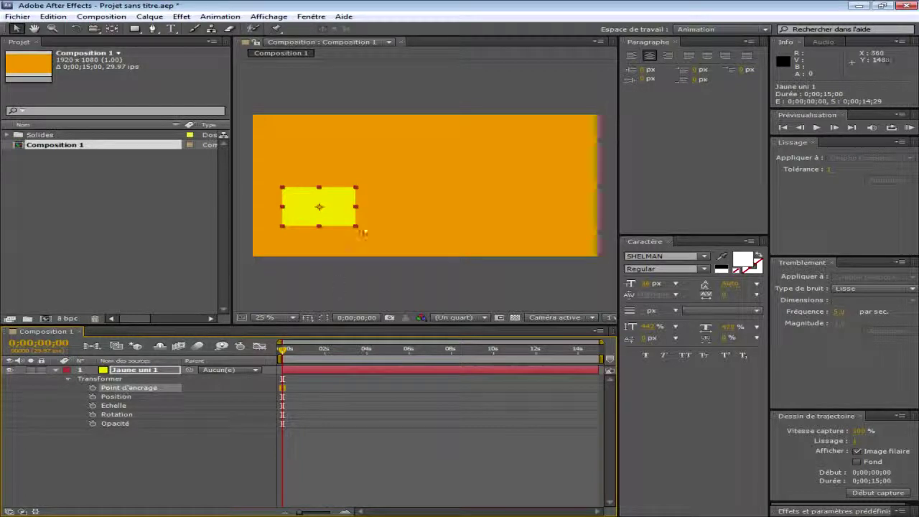
left_click_drag(322, 208, 322, 204)
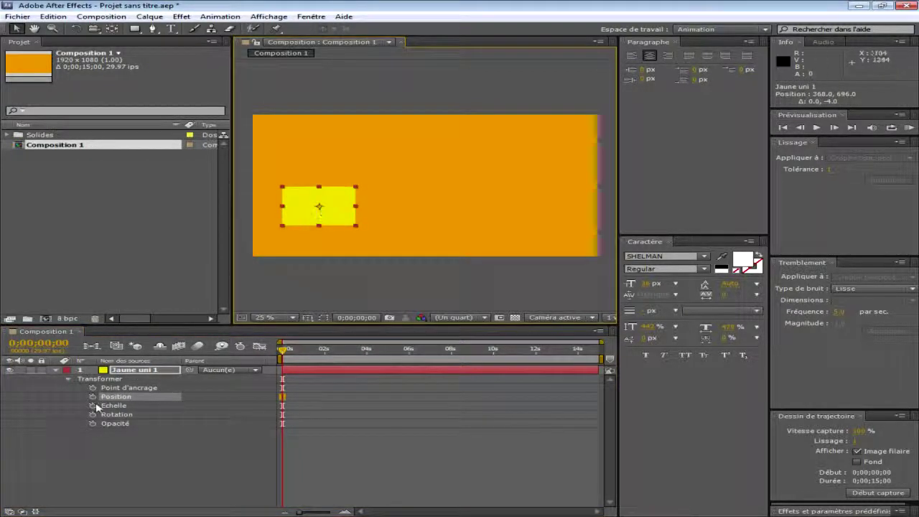
mouse_move(355, 206)
left_mouse_down()
mouse_move(333, 226)
mouse_move(369, 220)
mouse_move(357, 207)
left_mouse_up()
key("ctrl+z")
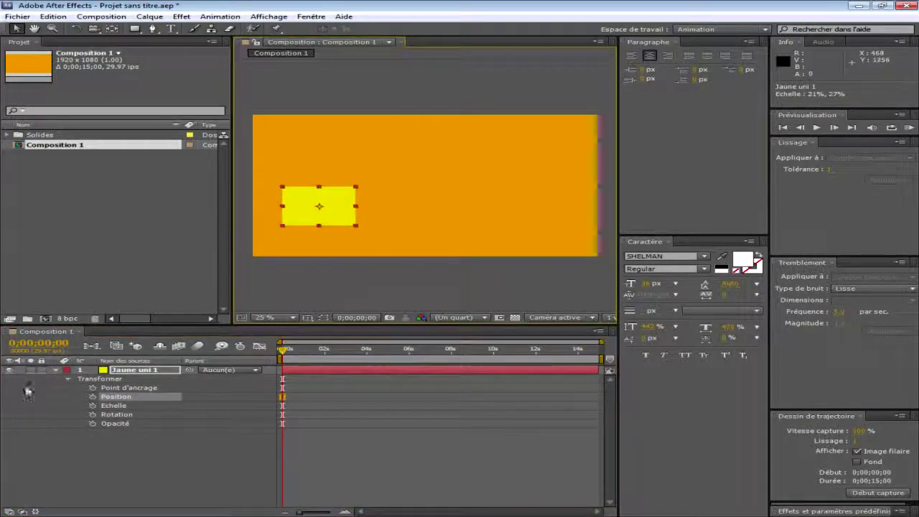
- Go through the solid's scale, rotation, opacity and anchor point properties in the timeline
left_click(143, 405)
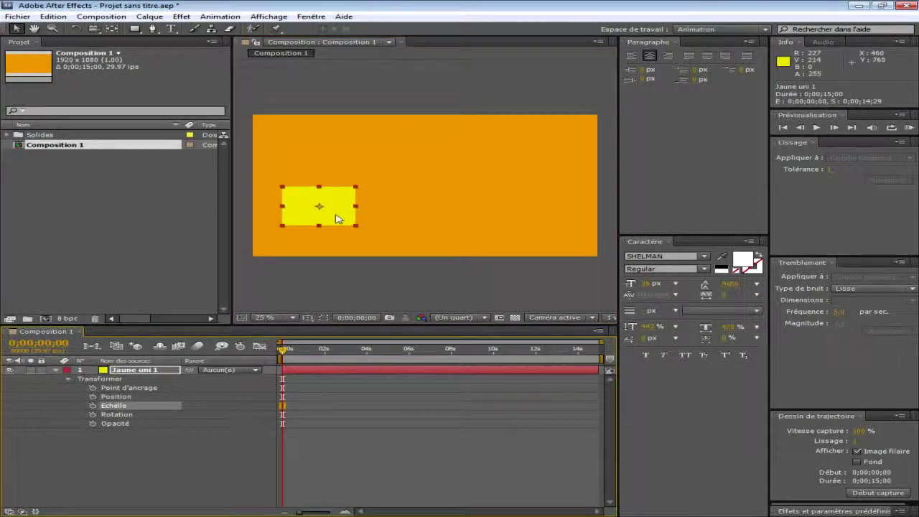
left_click(124, 416)
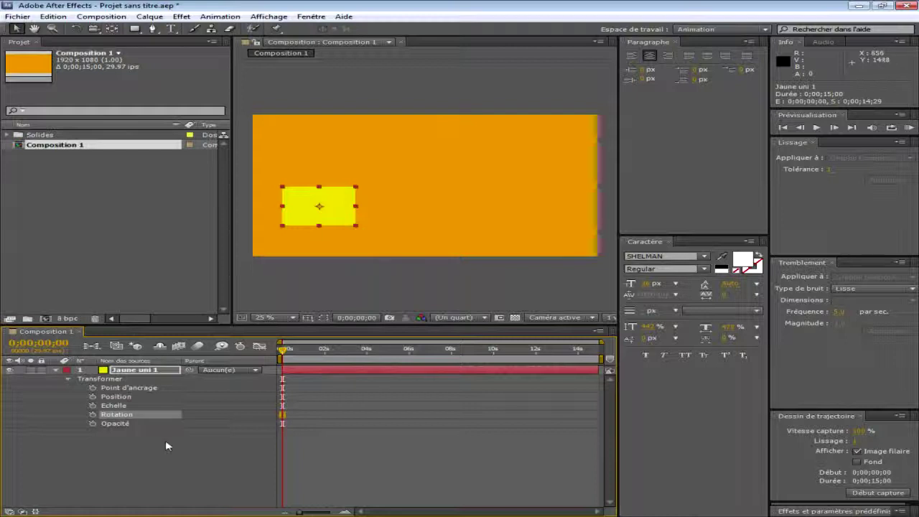
left_click(121, 424)
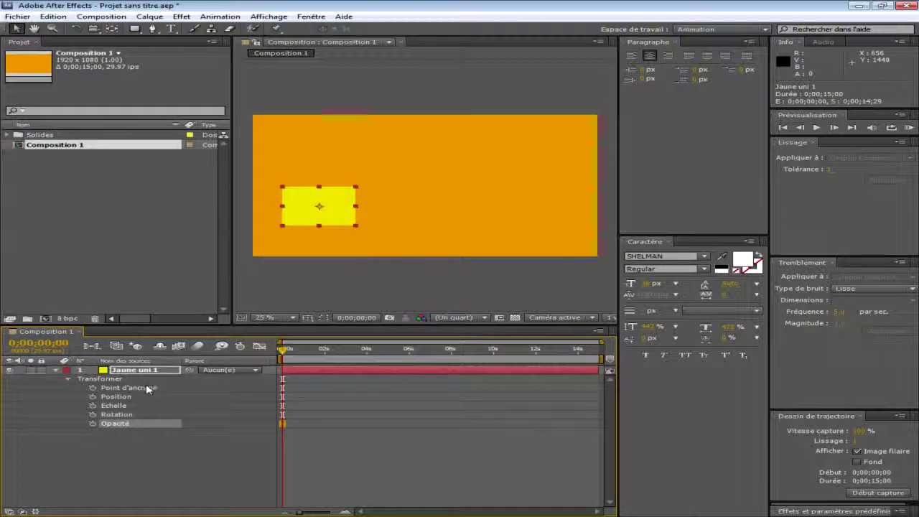
left_click(152, 388)
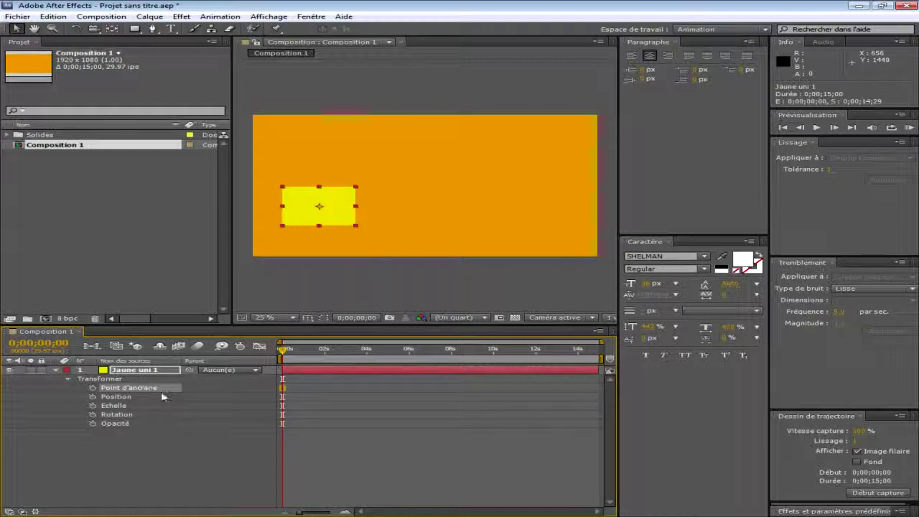
left_click(115, 396)
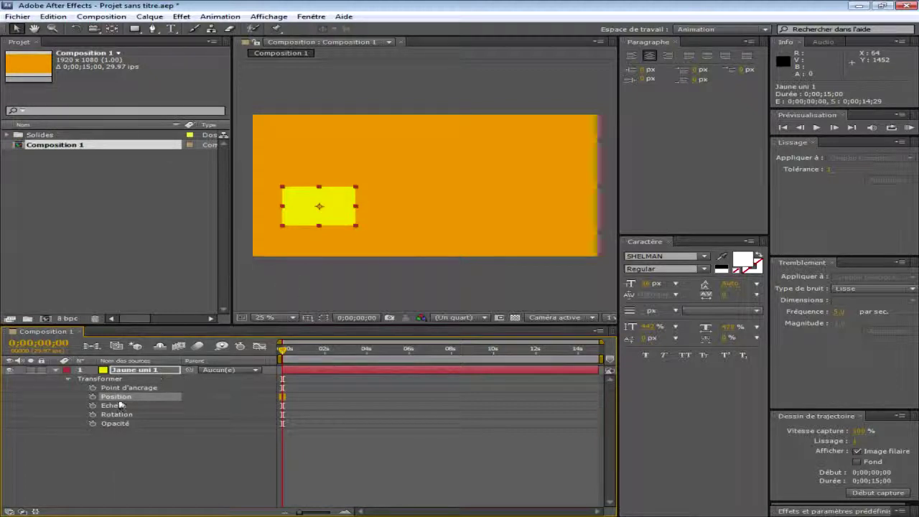
right_click(116, 396)
left_click(144, 406)
left_click_drag(434, 256, 458, 260)
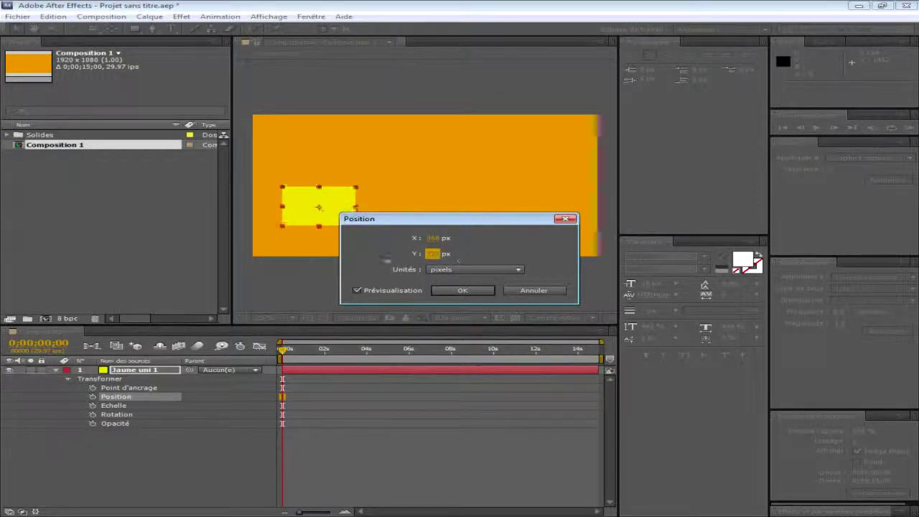
left_click(433, 238)
left_click_drag(423, 252, 373, 253)
left_click(562, 290)
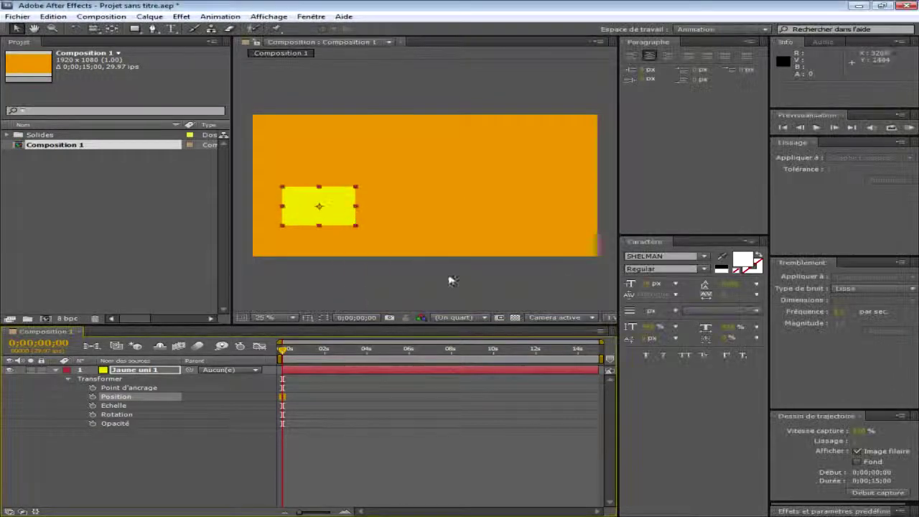
- Keyframe the solid's current position at 0;00;00;00 and a position of about X 1385, Y 219 px at 0;00;00;15
left_click(92, 397)
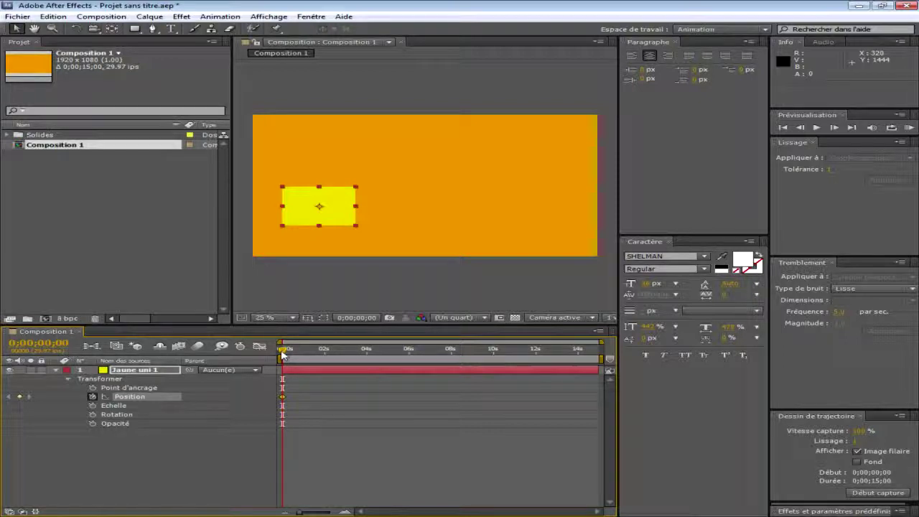
mouse_move(282, 352)
left_mouse_down()
mouse_move(297, 355)
mouse_move(282, 352)
left_mouse_up()
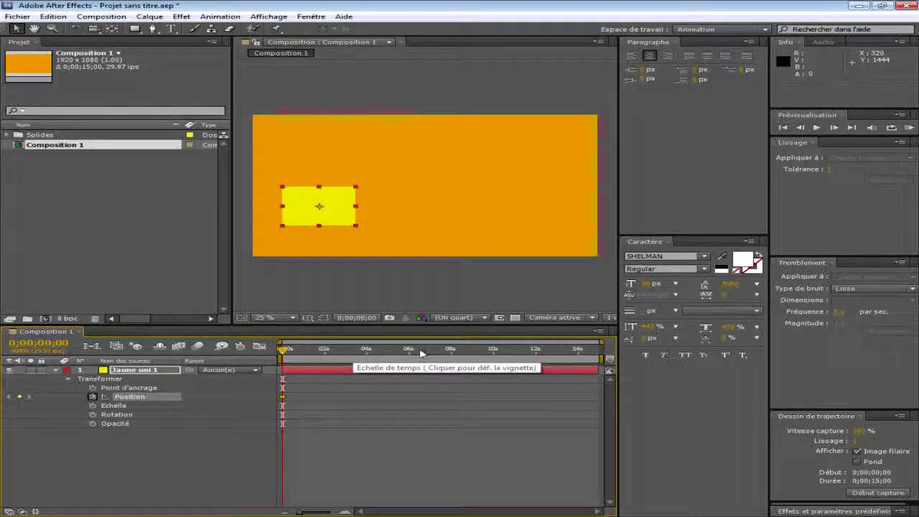
left_click_drag(283, 350, 296, 352)
right_click(127, 396)
left_click(185, 405)
left_click_drag(433, 254, 89, 250)
left_click_drag(432, 239, 564, 230)
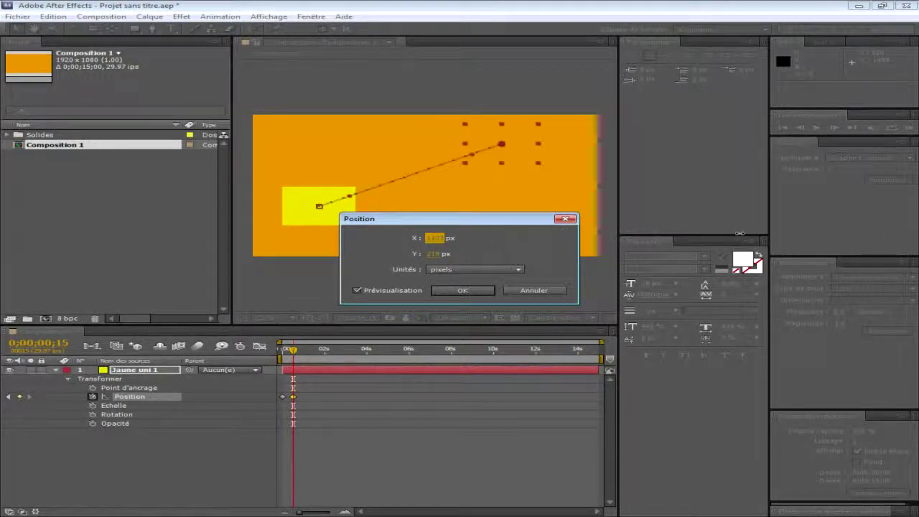
left_click(480, 292)
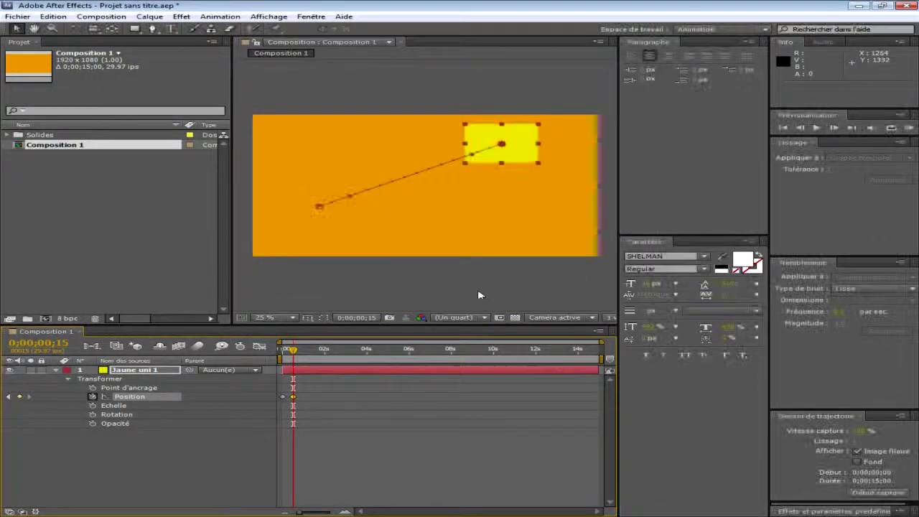
- Play back the yellow solid's position animation twice from the start of the composition
left_click(782, 127)
left_click(817, 127)
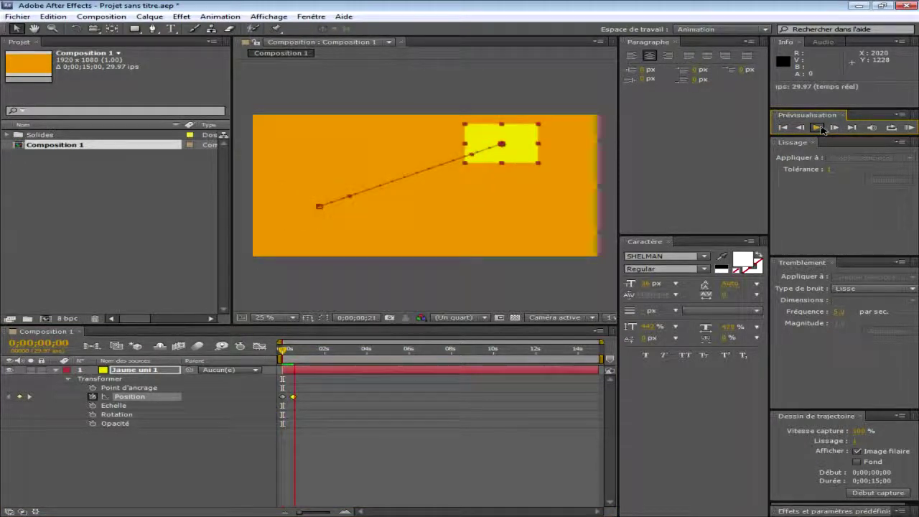
left_click(787, 127)
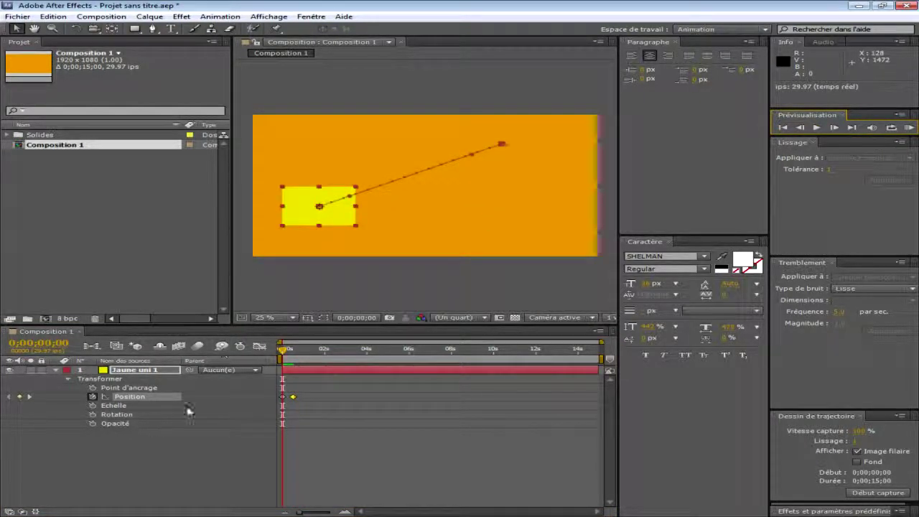
left_click(816, 127)
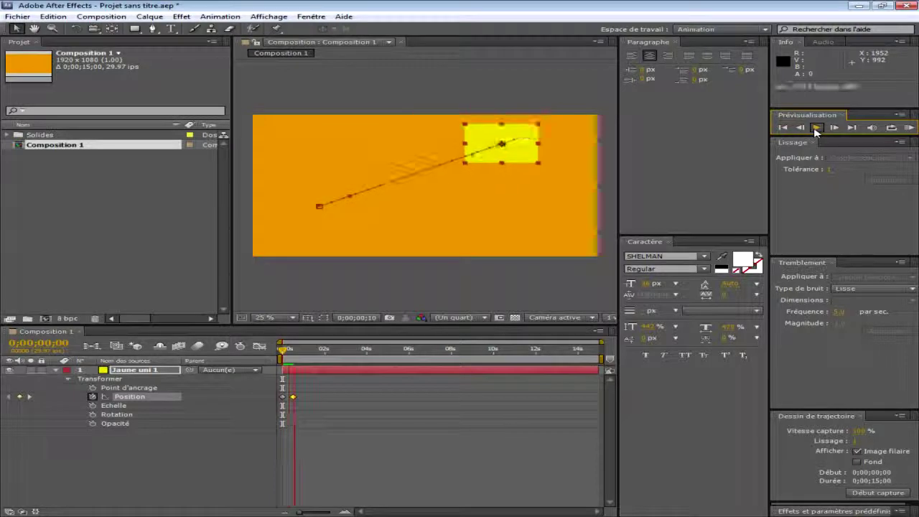
- Keyframe the yellow solid's position at 0;00;04;00 at about X 294, Y 890 px
left_click_drag(299, 350, 293, 349)
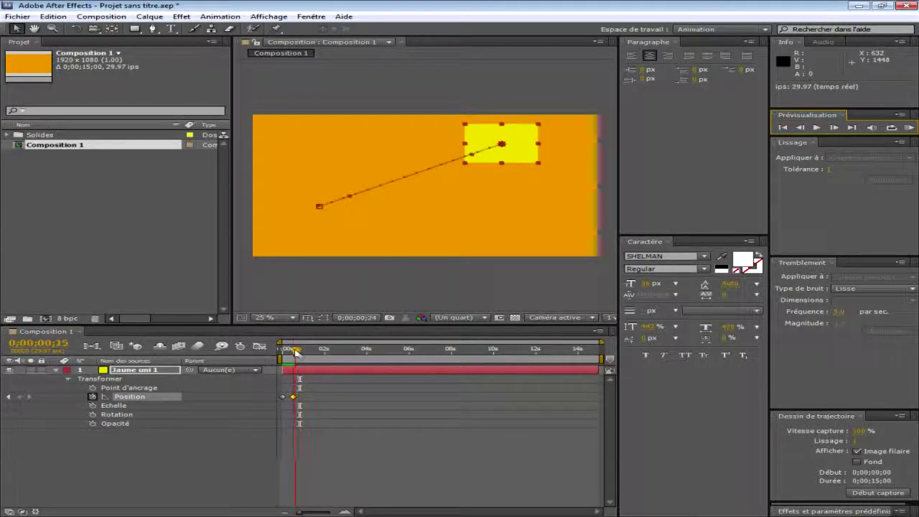
right_click(129, 395)
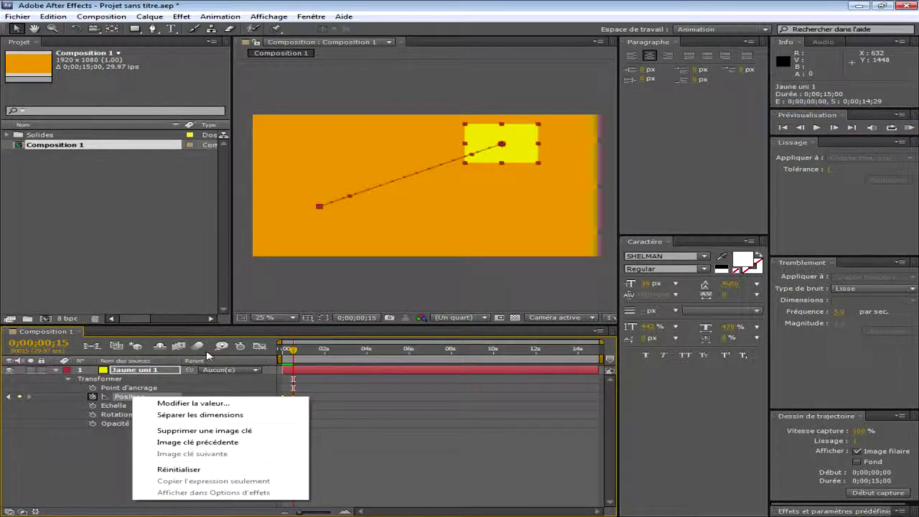
left_click(298, 350)
left_click_drag(299, 351, 367, 349)
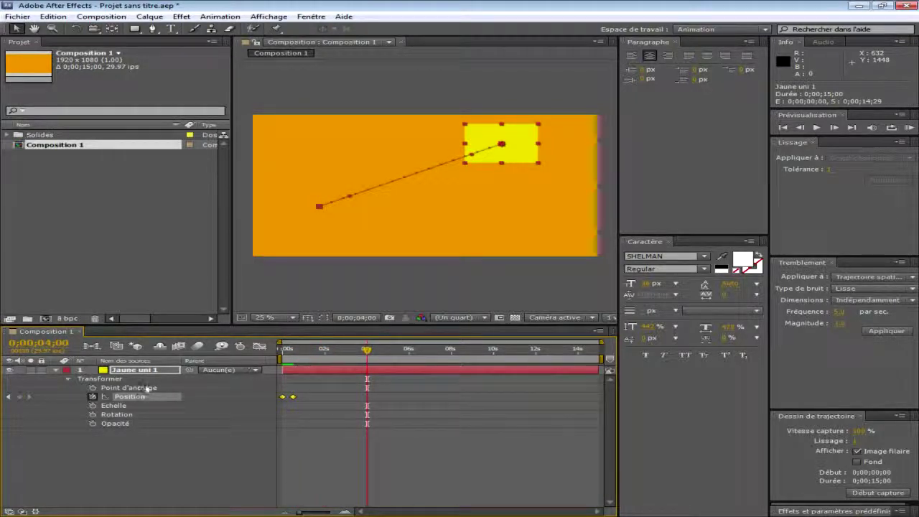
right_click(140, 396)
left_click(179, 399)
left_click_drag(431, 256, 907, 250)
left_click_drag(432, 239, 212, 241)
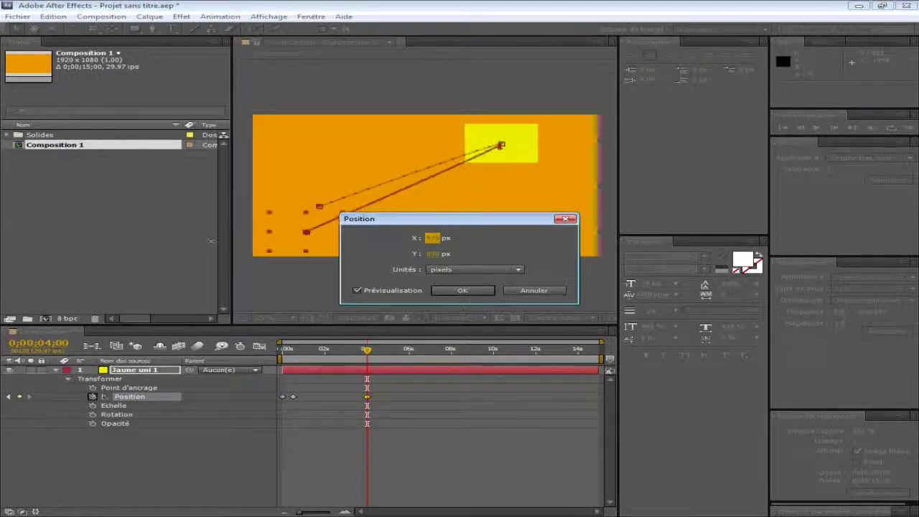
left_click(477, 291)
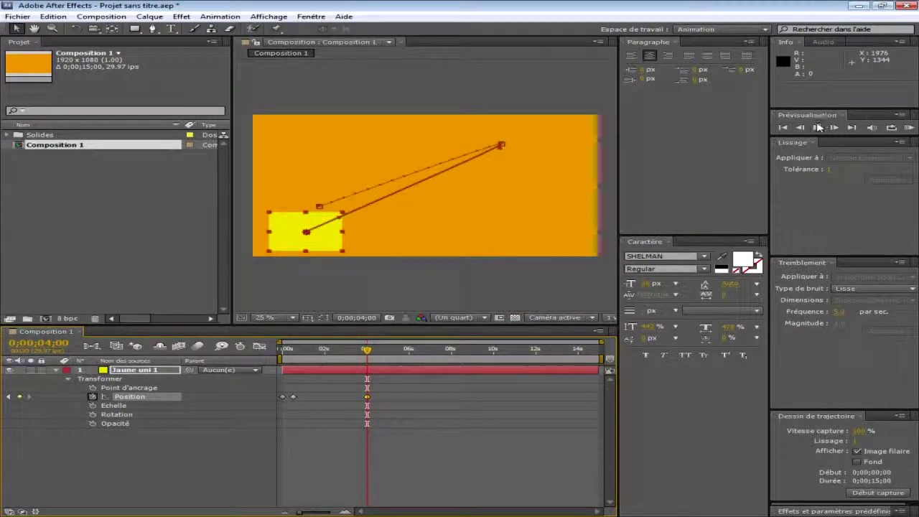
- Play back the complete position animation through the keyframe at four seconds
left_click(816, 127)
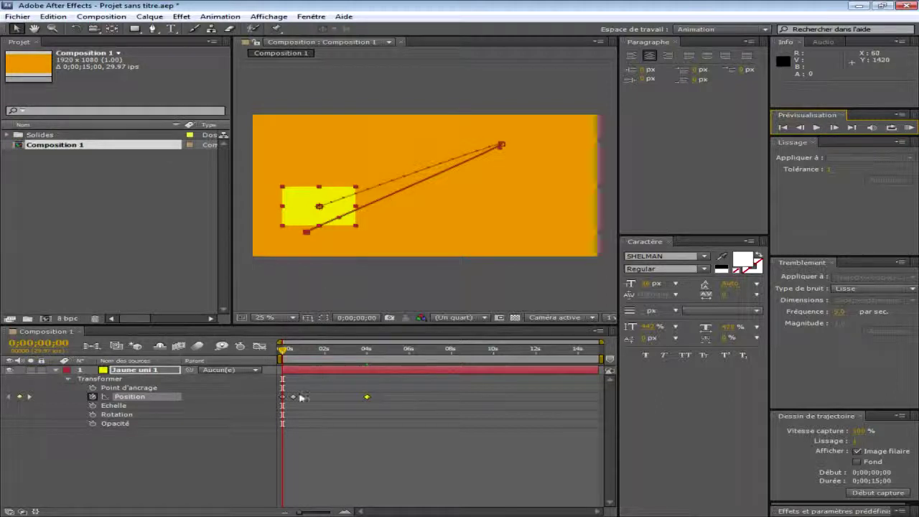
left_click(816, 127)
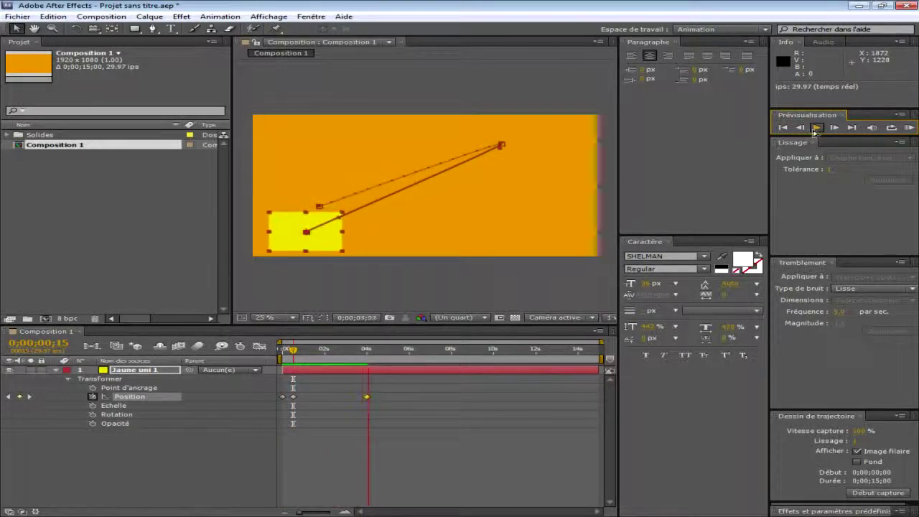
left_click(815, 130)
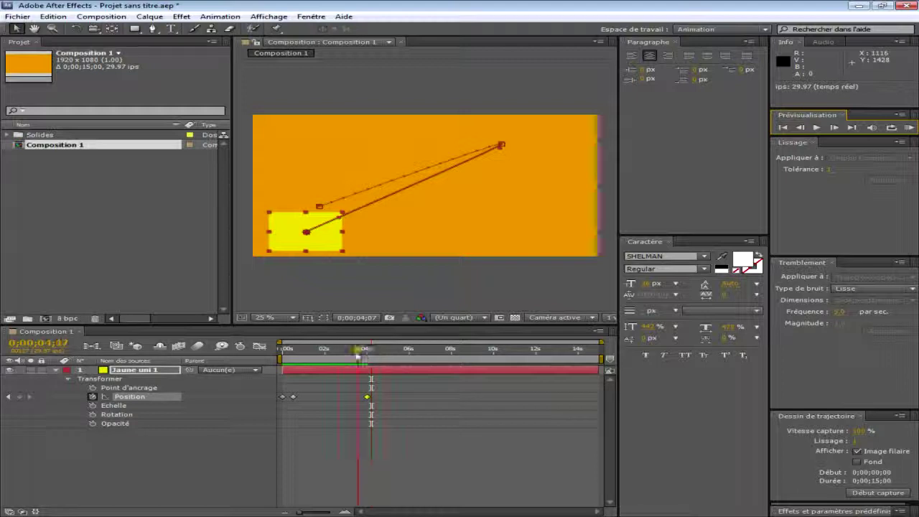
- Keyframe the yellow solid's current scale at 0;00;04;03 and try out a larger scale with linked width and height
left_click(367, 365)
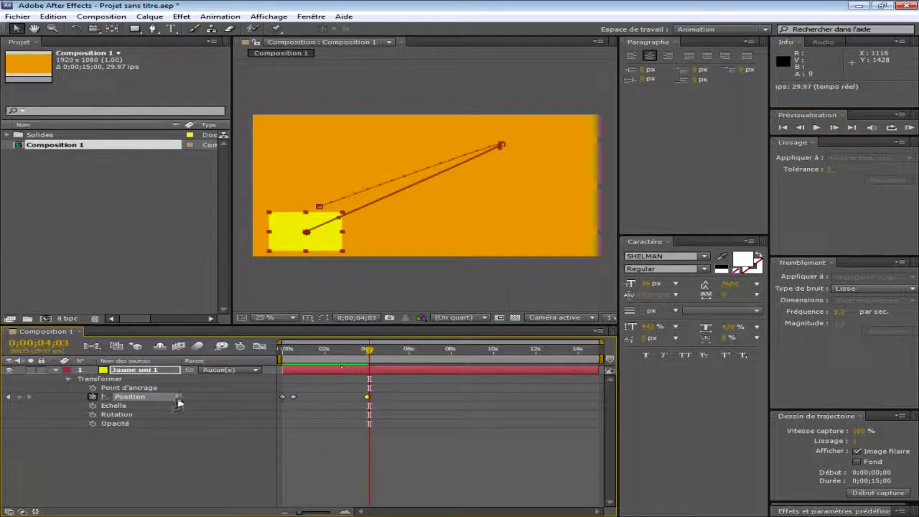
right_click(101, 407)
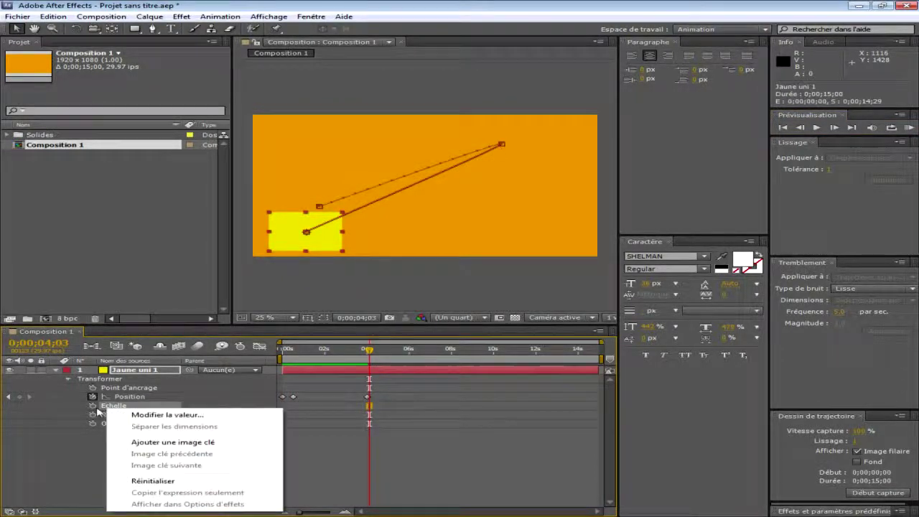
left_click(93, 407)
right_click(129, 407)
left_click(158, 410)
mouse_move(450, 321)
left_mouse_down()
mouse_move(493, 323)
mouse_move(442, 324)
mouse_move(454, 297)
mouse_move(449, 322)
left_mouse_up()
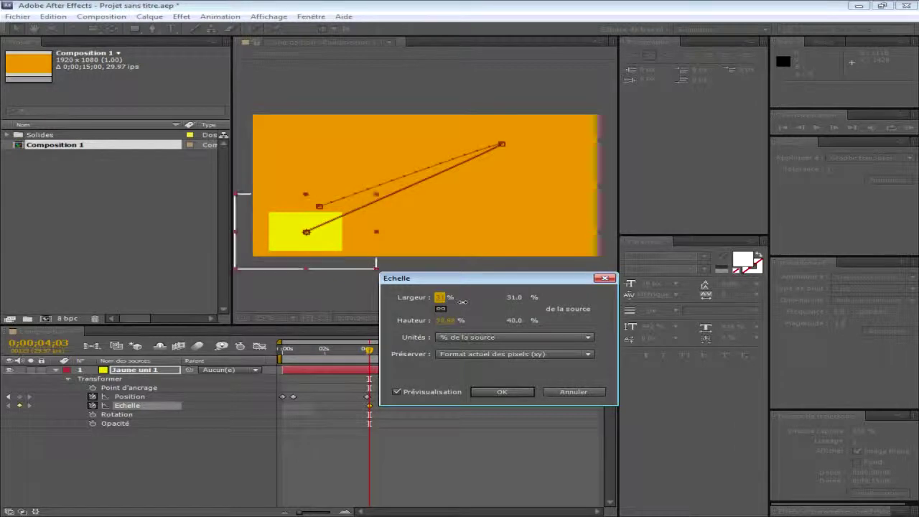
left_click(527, 391)
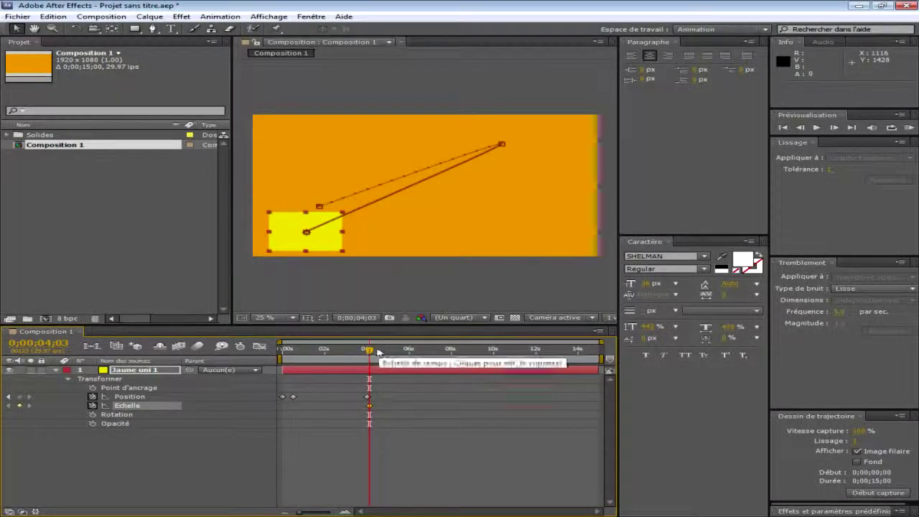
- Keyframe the yellow solid's scale at 0;00;04;15 at roughly double its size, and play back the growth
mouse_move(369, 350)
left_mouse_down()
mouse_move(411, 352)
mouse_move(383, 344)
left_mouse_up()
right_click(127, 406)
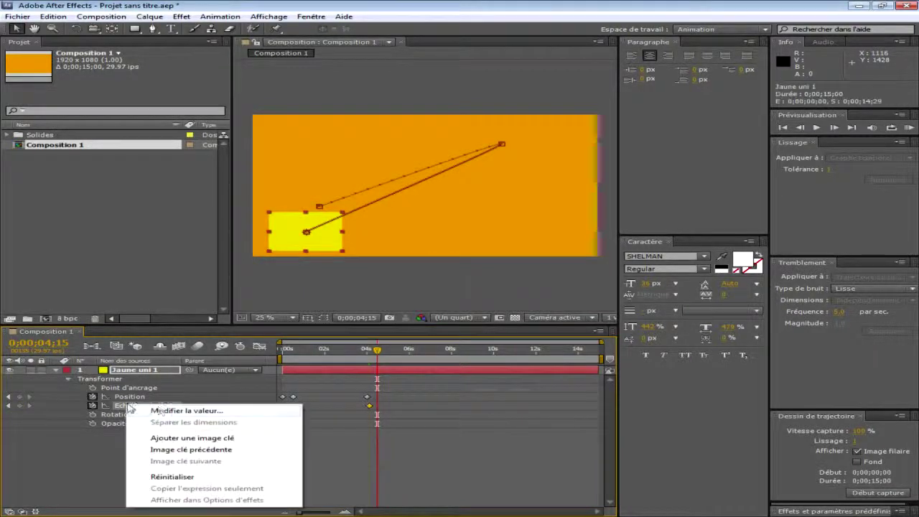
left_click(167, 412)
left_click_drag(447, 320, 475, 320)
left_click(501, 391)
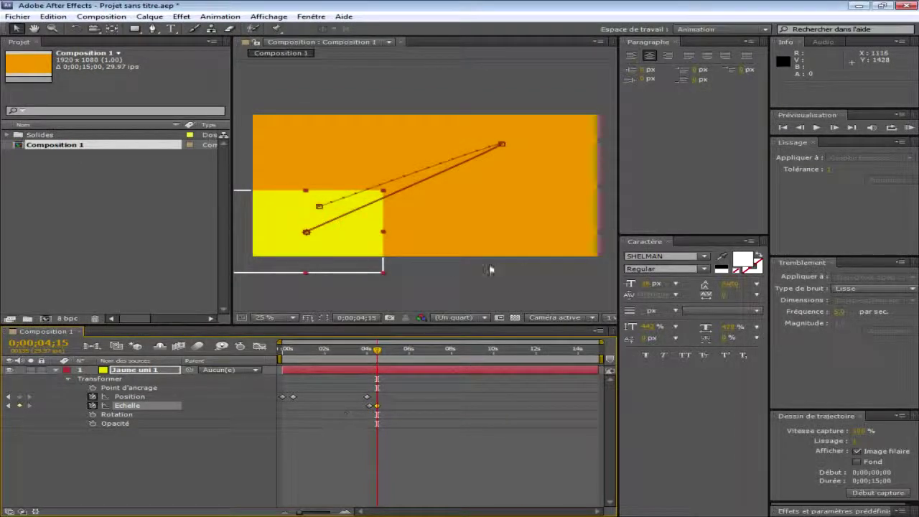
left_click(366, 349)
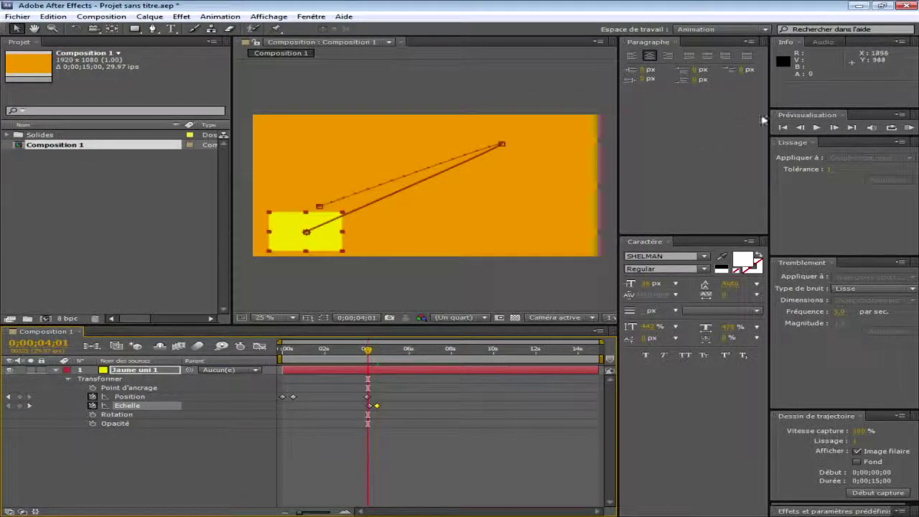
left_click(818, 126)
- Keyframe the solid's scale at 0;00;08;01 at less than half its original size, and play back the shrinking
left_click_drag(384, 353, 452, 364)
right_click(132, 404)
left_click(169, 410)
left_click_drag(442, 321, 422, 328)
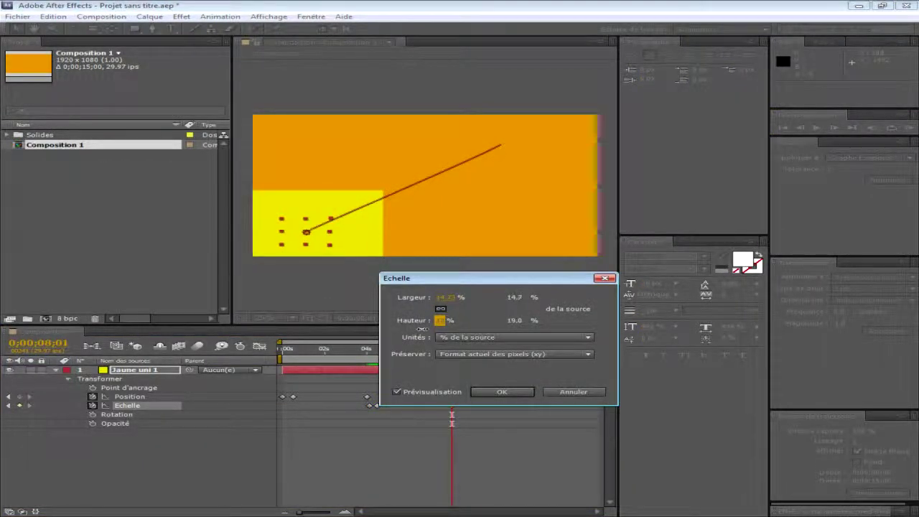
left_click(518, 393)
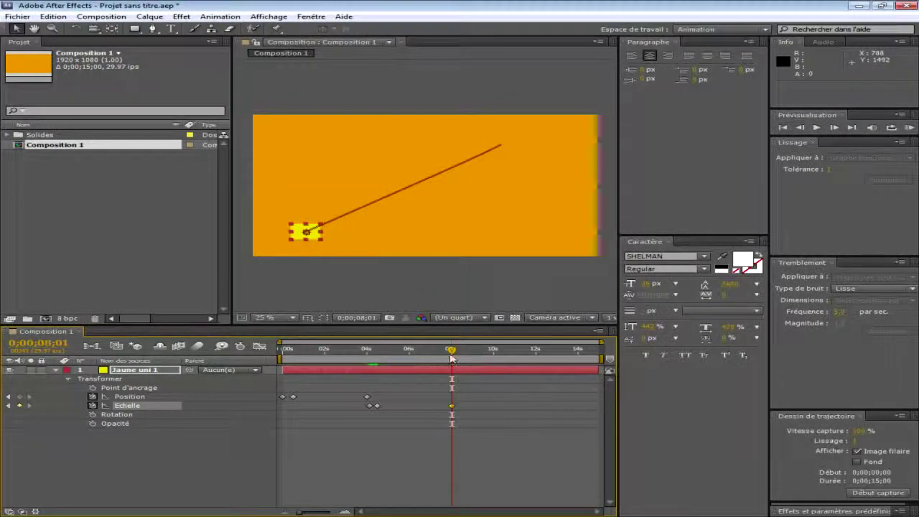
left_click(821, 129)
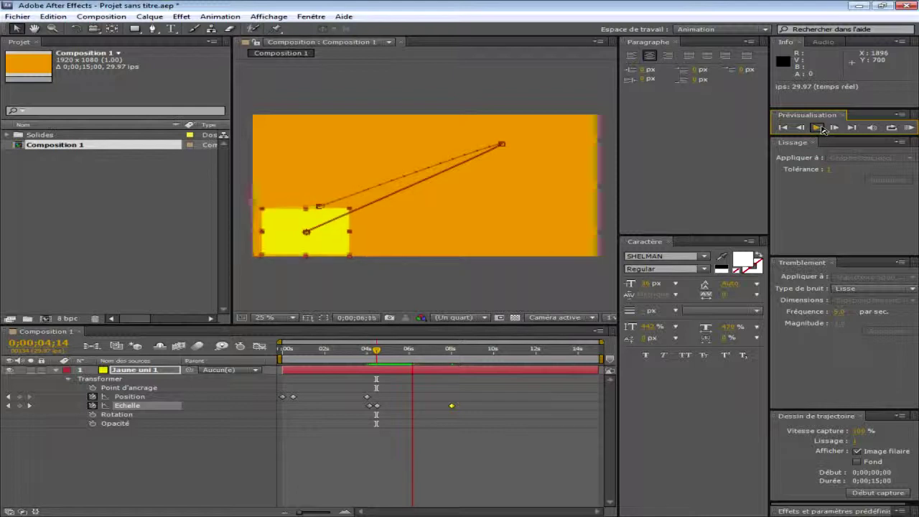
left_click(821, 128)
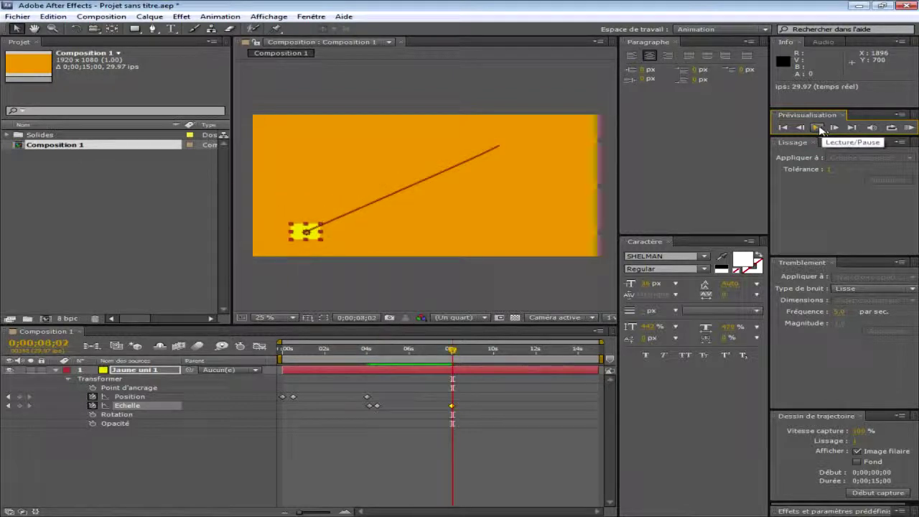
- At 0;00;08;01, start rotation keyframing and keyframe the solid's position at about X 938, Y 590 px, and play back the move
mouse_move(452, 351)
left_mouse_down()
mouse_move(465, 353)
mouse_move(444, 353)
left_mouse_up()
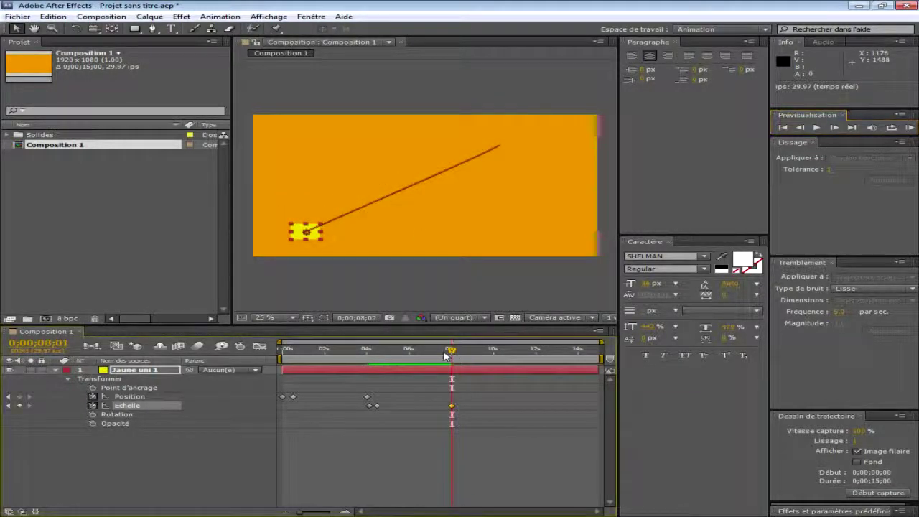
left_click(91, 414)
left_click(129, 396)
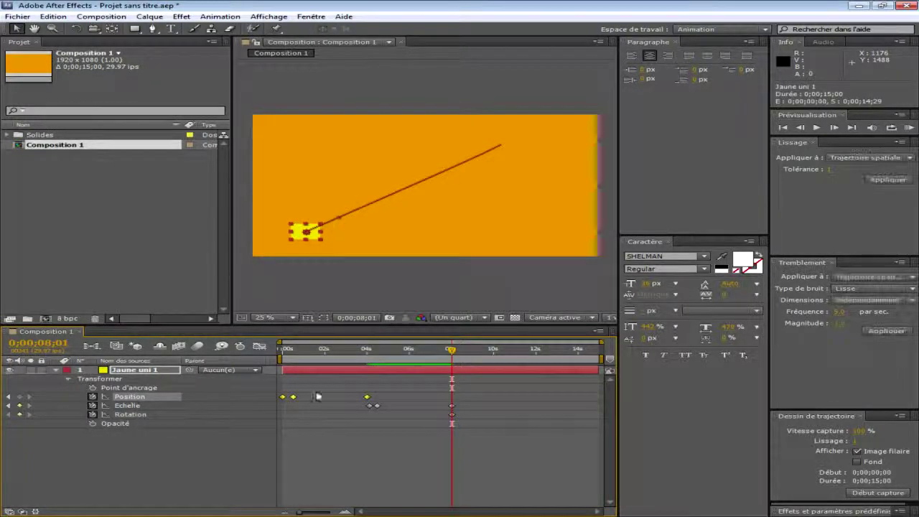
left_click_drag(312, 234, 429, 199)
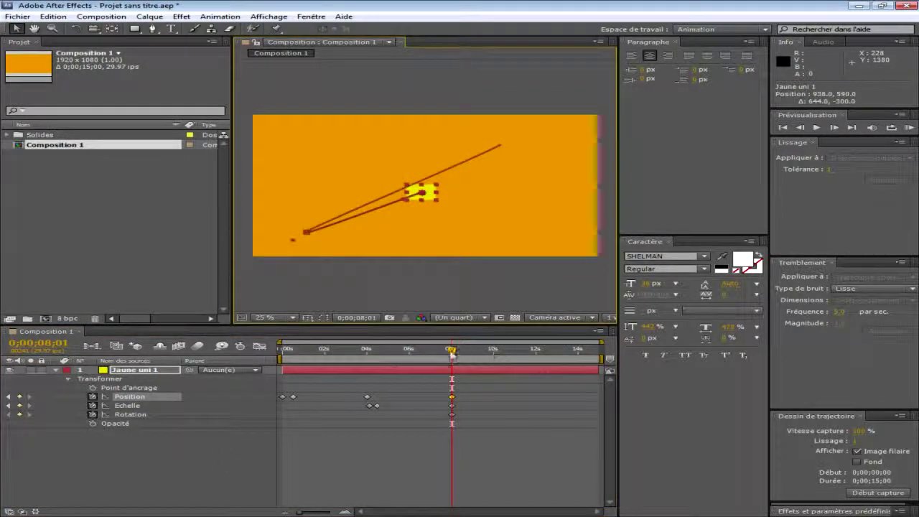
left_click_drag(451, 349, 376, 350)
left_click(819, 128)
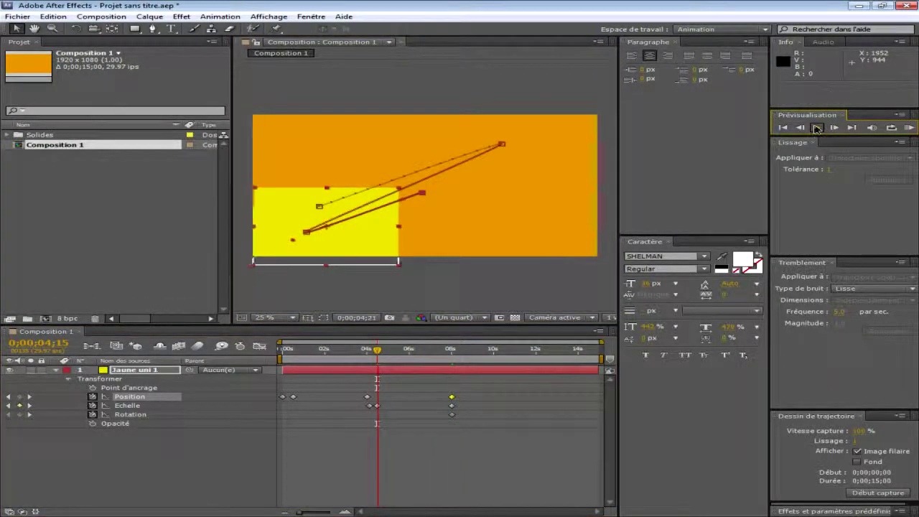
left_click(450, 350)
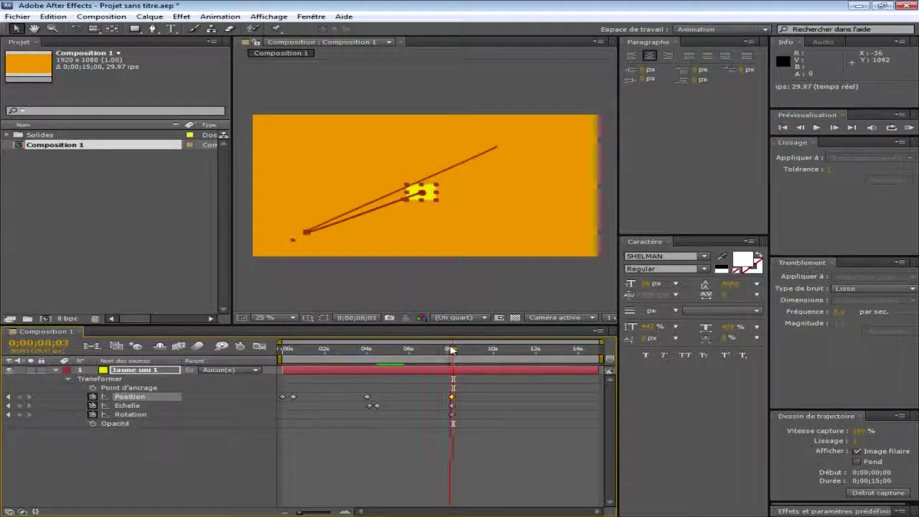
- Keyframe the yellow solid's rotation at 0;00;08;21 at 174°
mouse_move(454, 350)
left_mouse_down()
mouse_move(494, 353)
mouse_move(469, 350)
left_mouse_up()
right_click(172, 414)
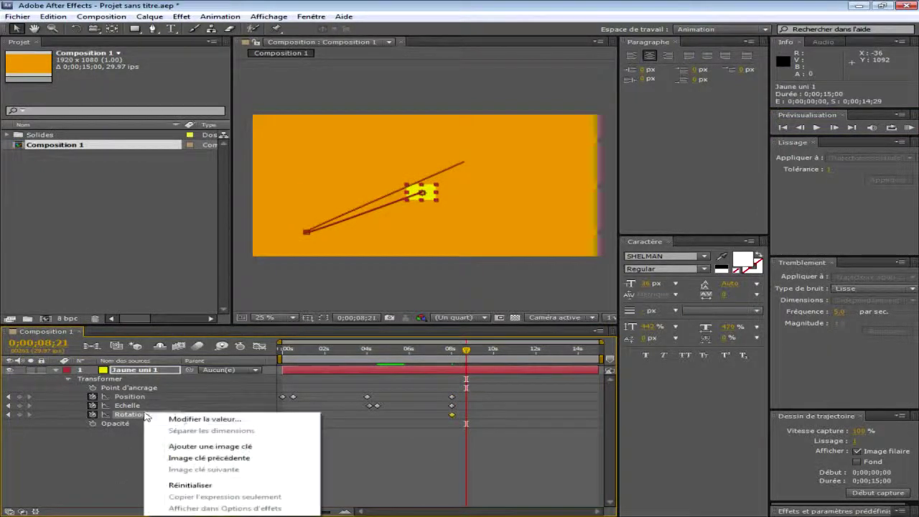
left_click(208, 425)
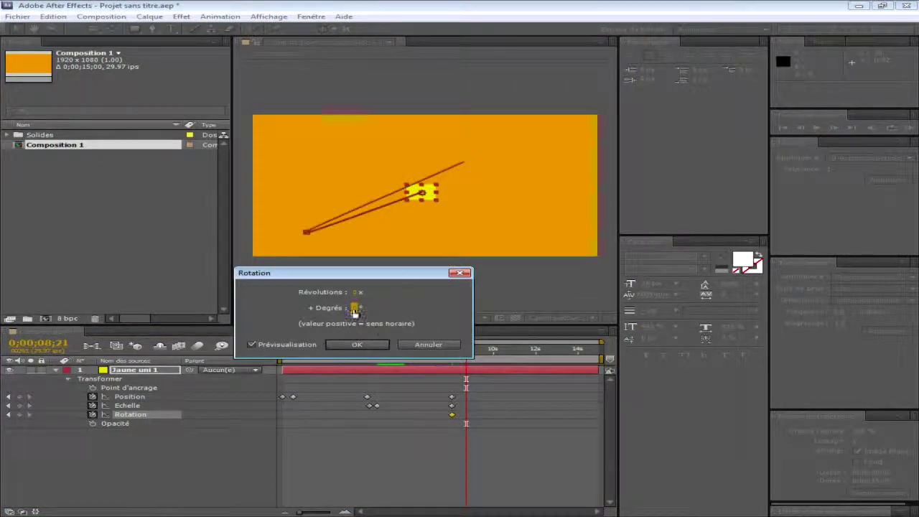
type("110")
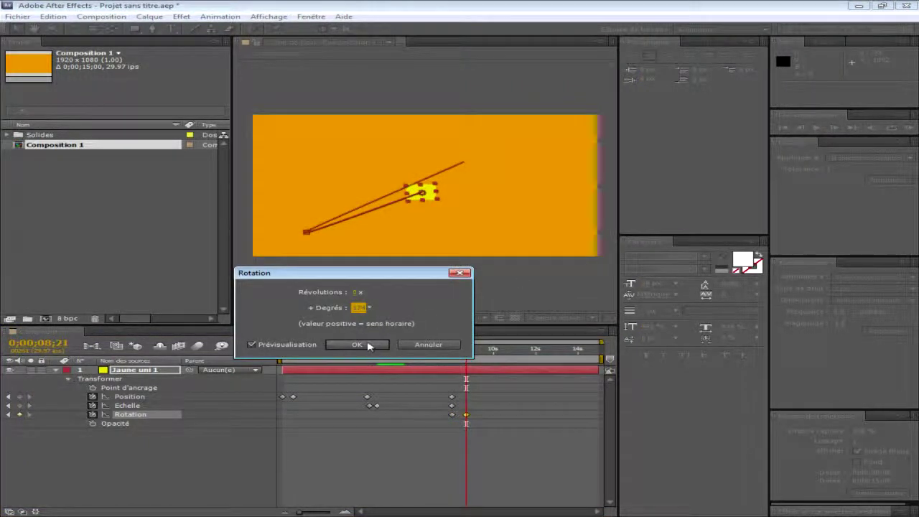
left_click(357, 344)
- Play back the solid's rotation from 0;00;07;25
left_click_drag(466, 351, 448, 351)
left_click(814, 133)
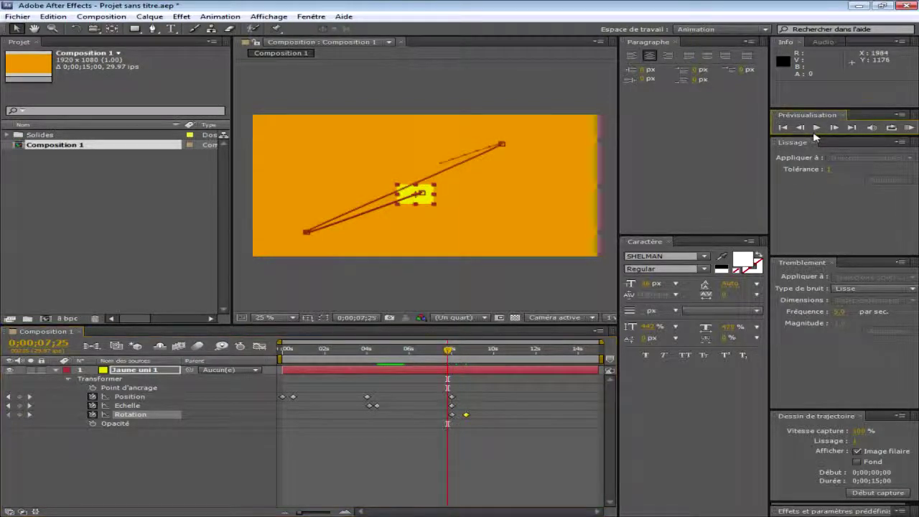
left_click(815, 129)
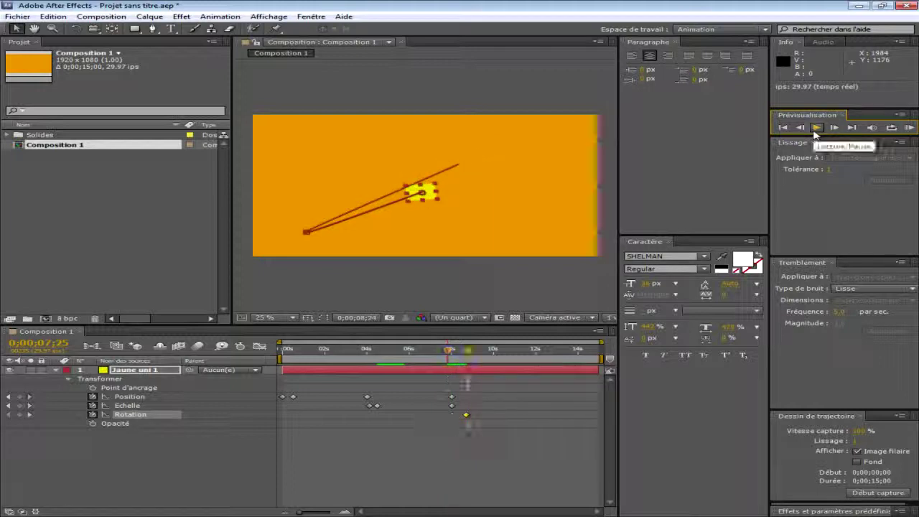
- Keyframe the solid's rotation at 0;00;11;28 at more than one full revolution, and play back the spin from 0;00;08;21
left_click(469, 355)
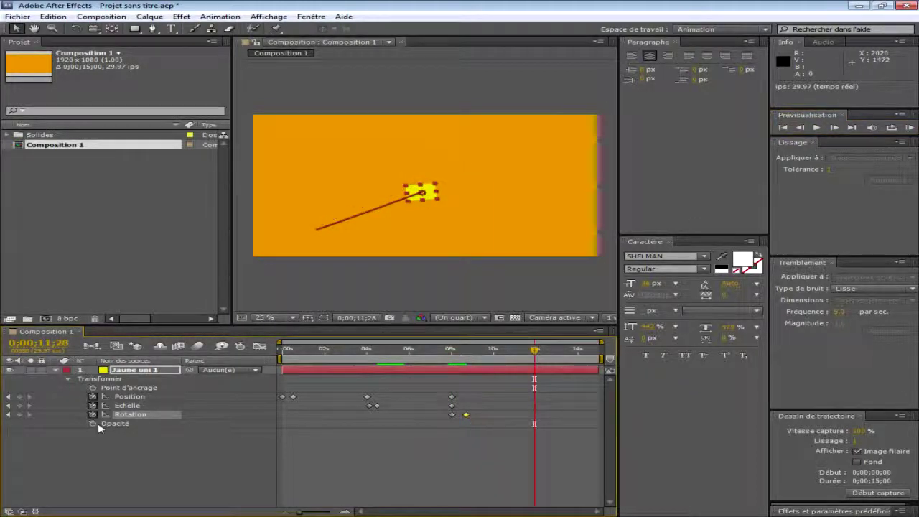
right_click(130, 414)
left_click(201, 320)
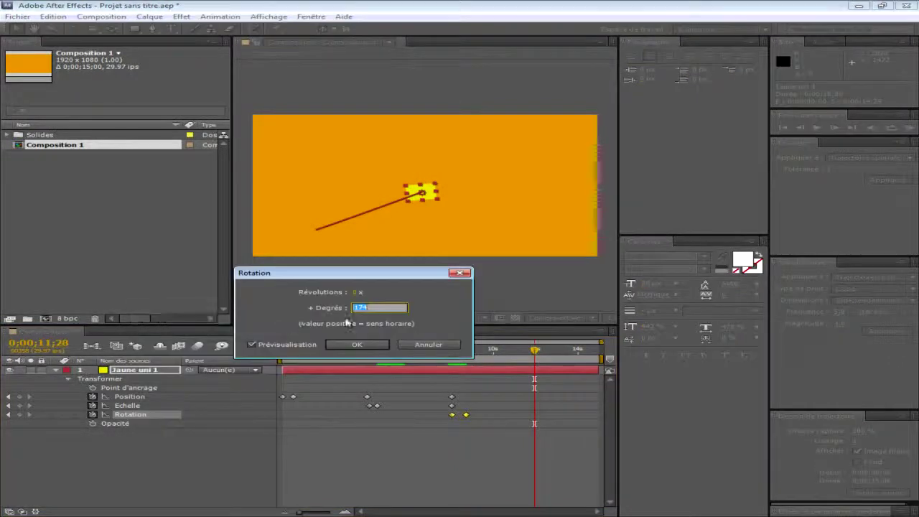
left_click_drag(364, 307, 454, 309)
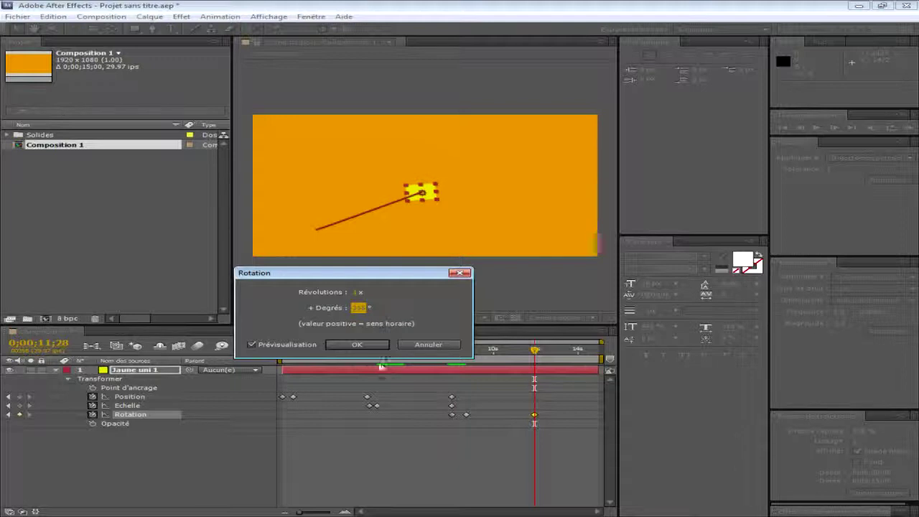
key("Return")
left_click(465, 350)
left_click(816, 127)
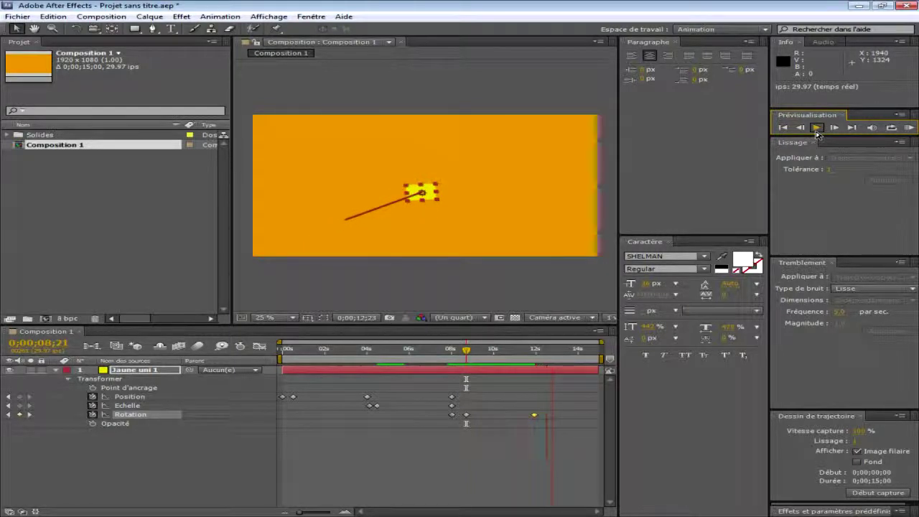
- Start opacity keyframing on the yellow solid at 0;00;11;29
left_click_drag(568, 349, 536, 345)
right_click(115, 423)
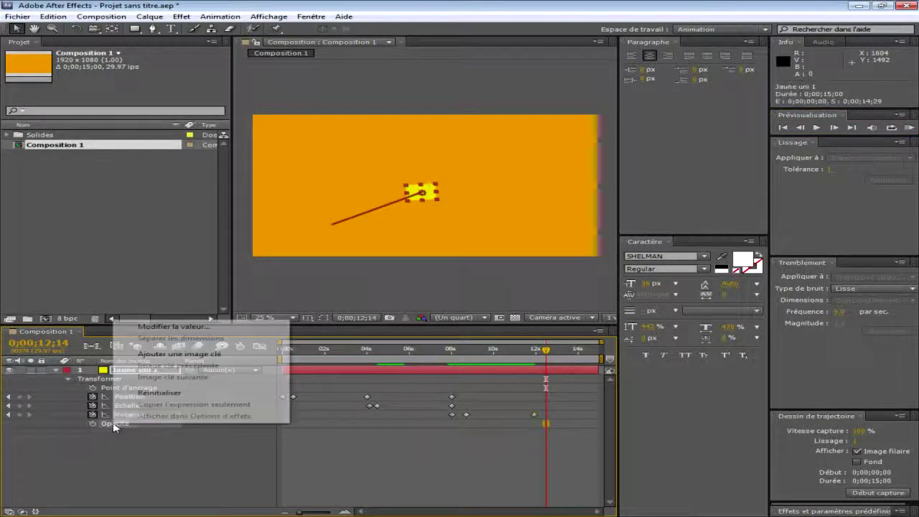
left_click_drag(546, 352, 535, 352)
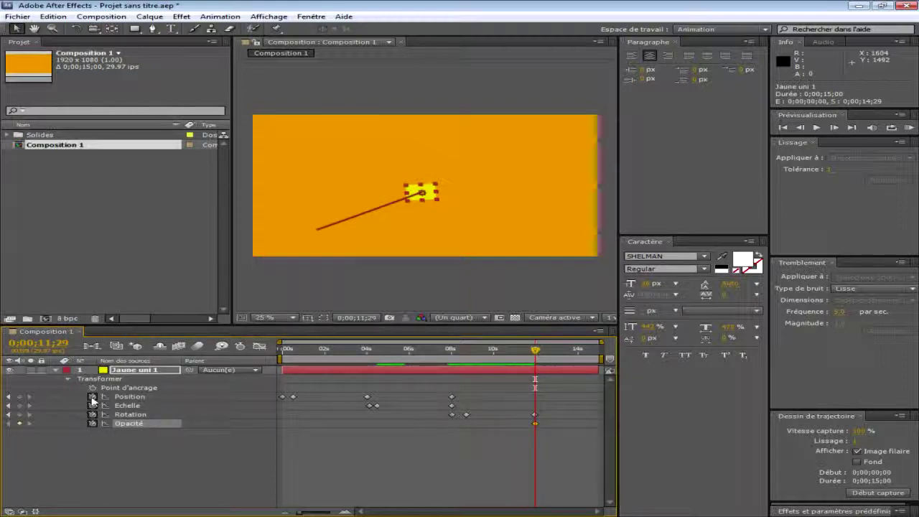
right_click(123, 429)
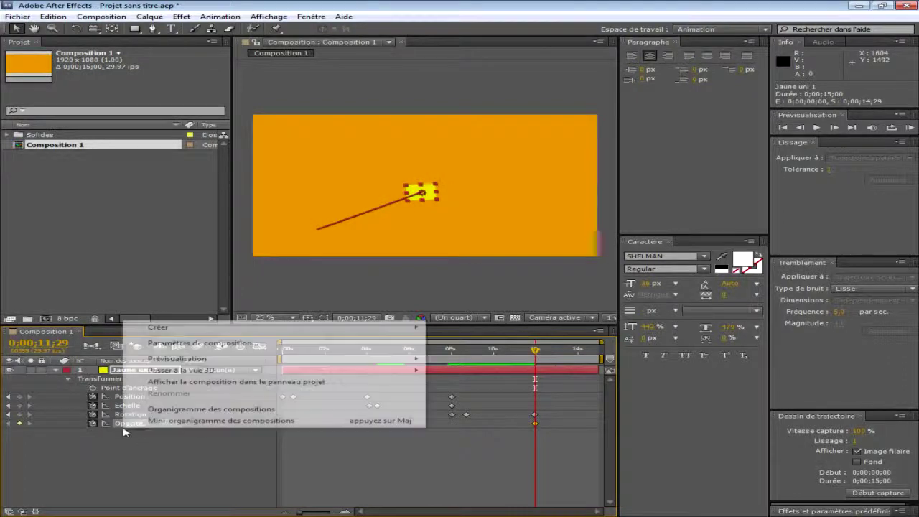
left_click(162, 433)
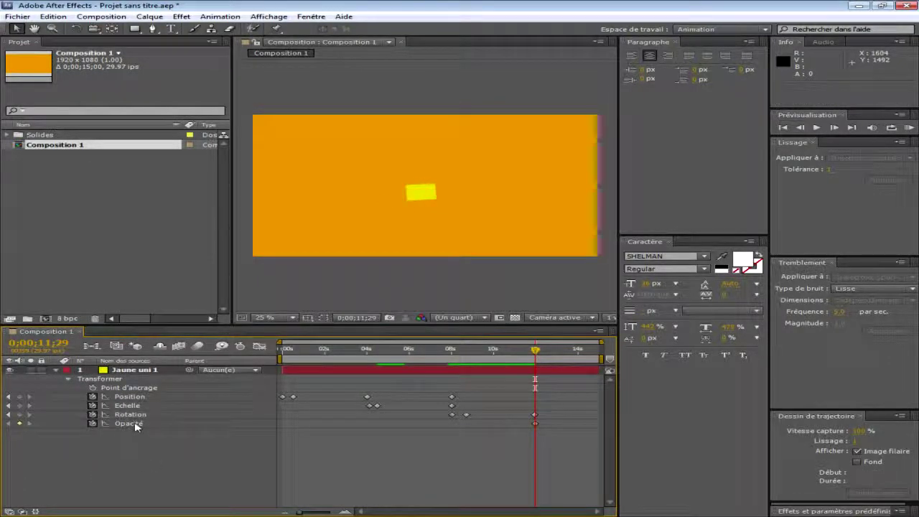
left_click(136, 426)
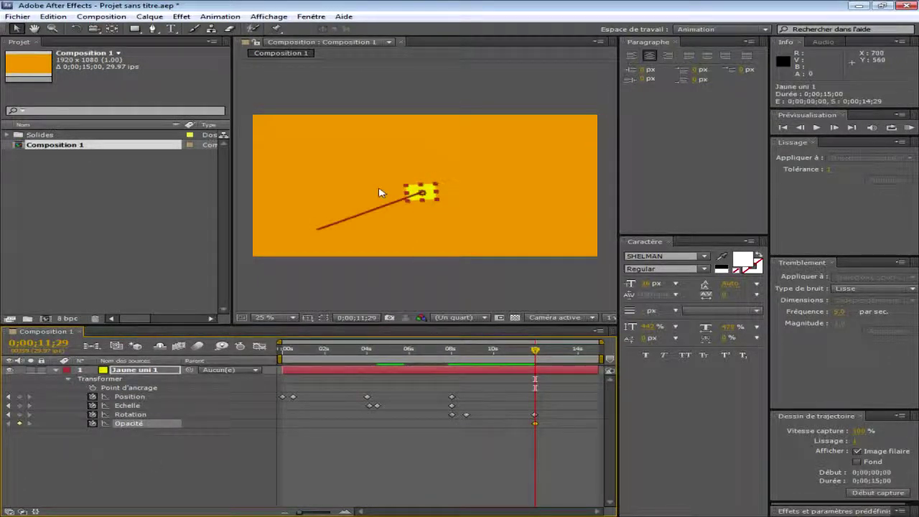
- Keyframe the solid's opacity at 0;00;12;08 at 0%, and play back the fade-out from 0;00;10;27
left_click(540, 352)
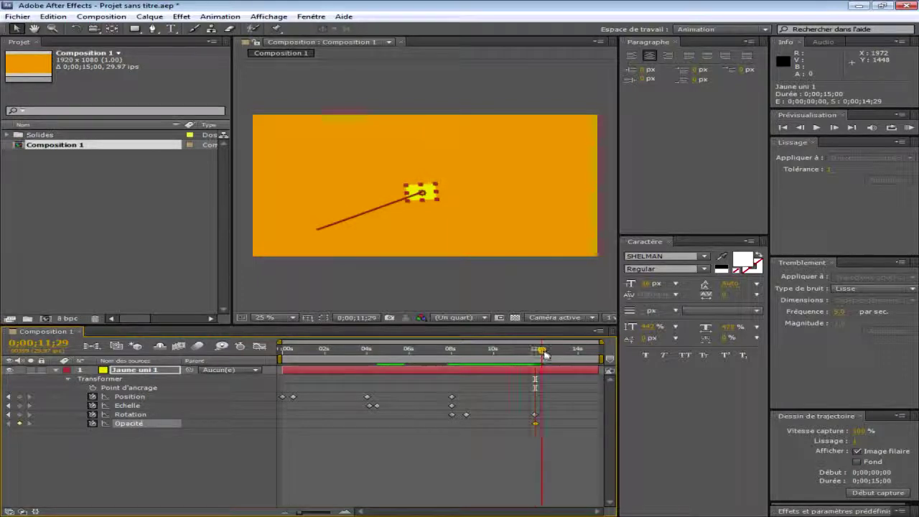
right_click(122, 424)
left_click(186, 327)
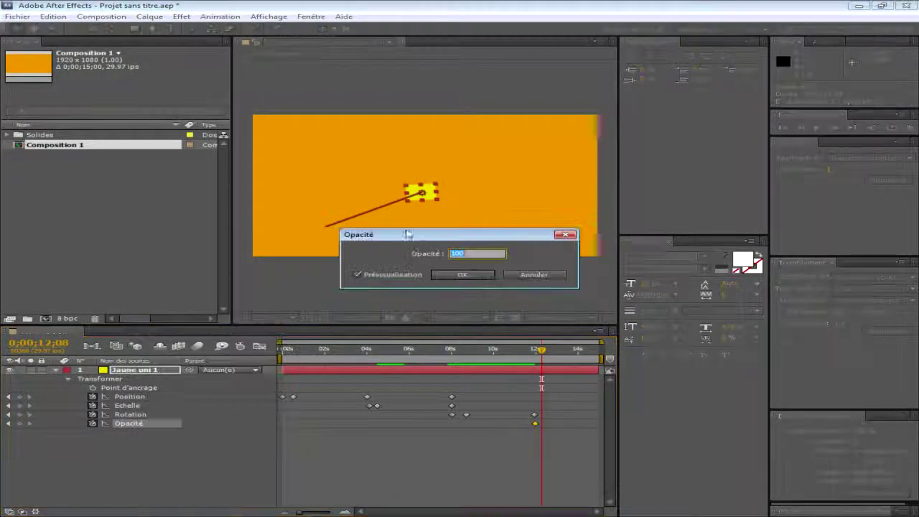
left_click(459, 275)
left_click_drag(541, 350, 511, 350)
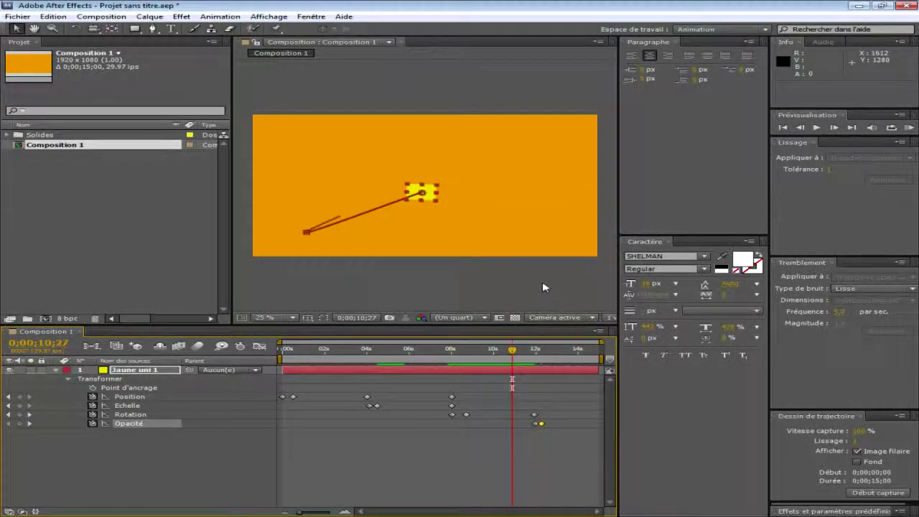
left_click(814, 127)
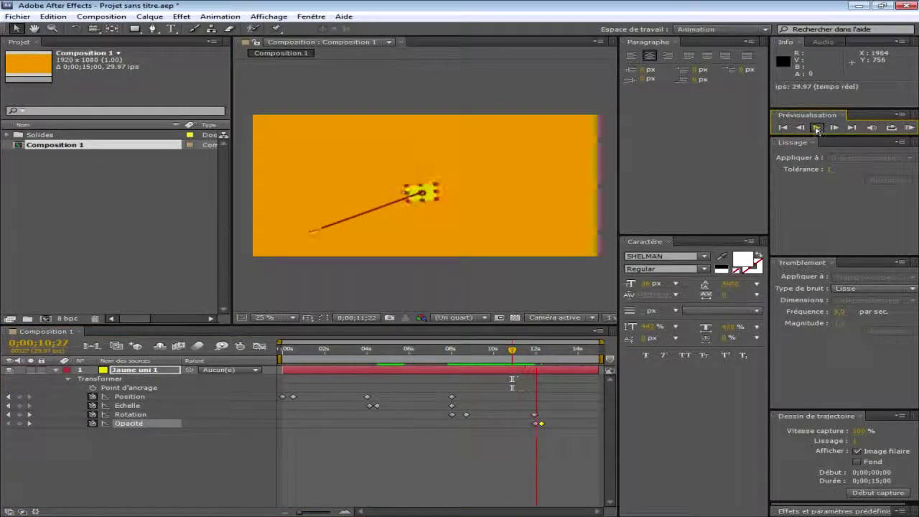
- Keyframe the solid's opacity at 0;00;12;14 at 100%, and play back the reappearance from 0;00;11;26
left_click(550, 354)
left_click_drag(551, 354, 545, 354)
right_click(121, 425)
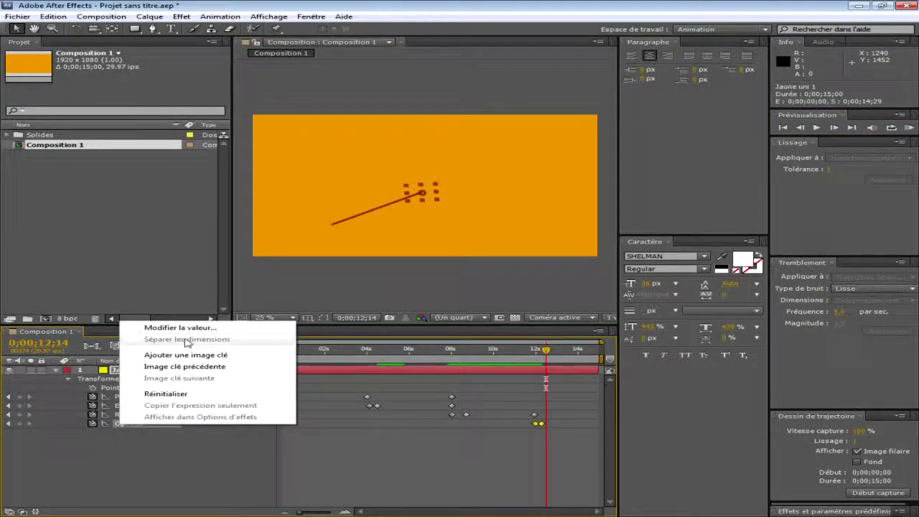
left_click(179, 322)
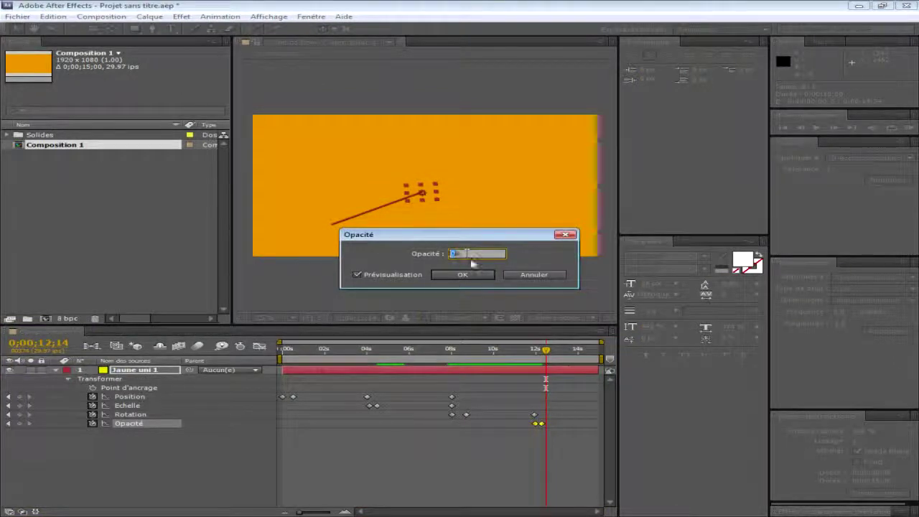
key("Return")
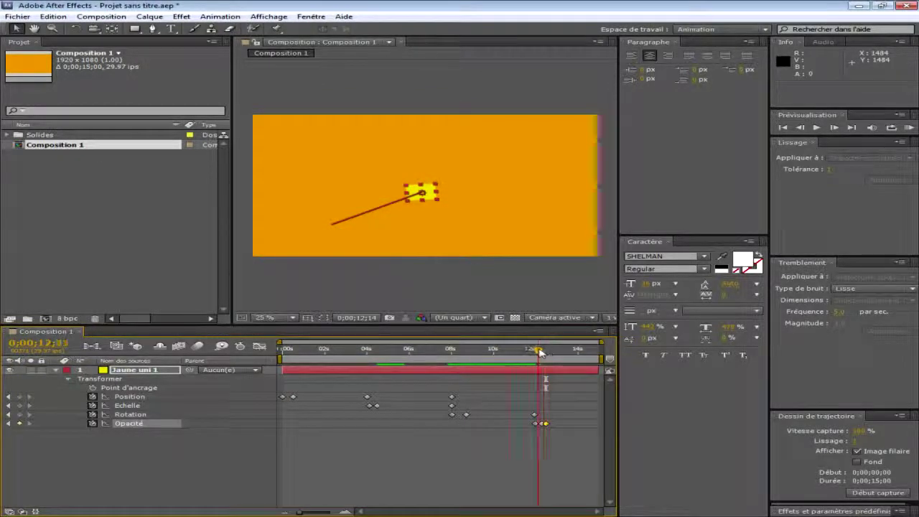
left_click(818, 128)
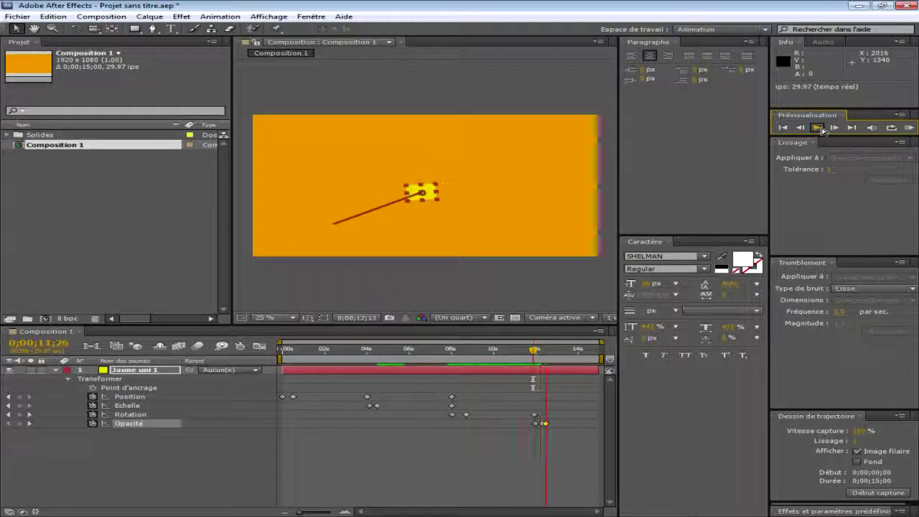
- Keyframe the solid's opacity at 0;00;13;29 at 0%, and play back the fade from around 0;00;12;07
left_click(560, 351)
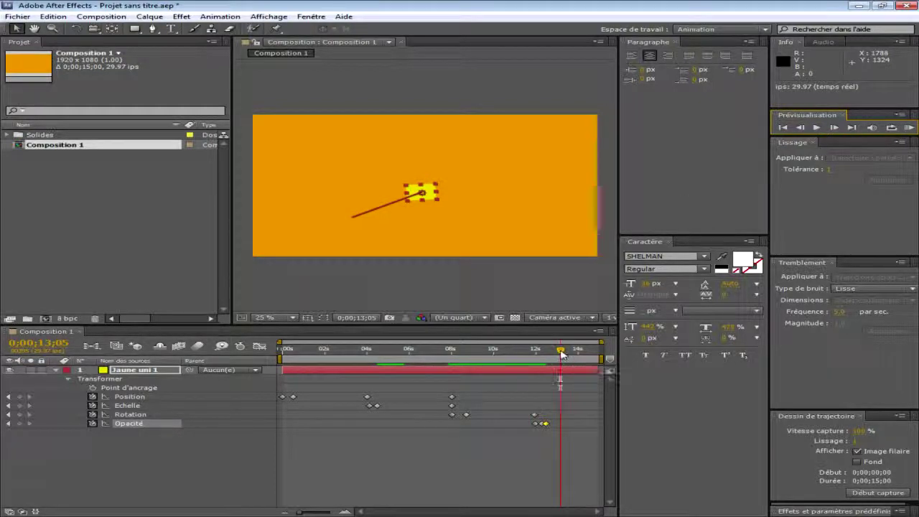
right_click(128, 424)
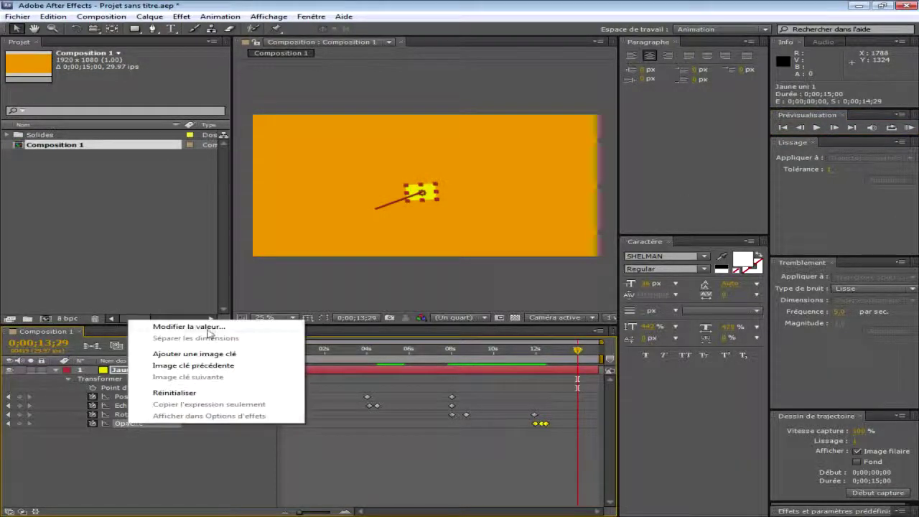
left_click(209, 330)
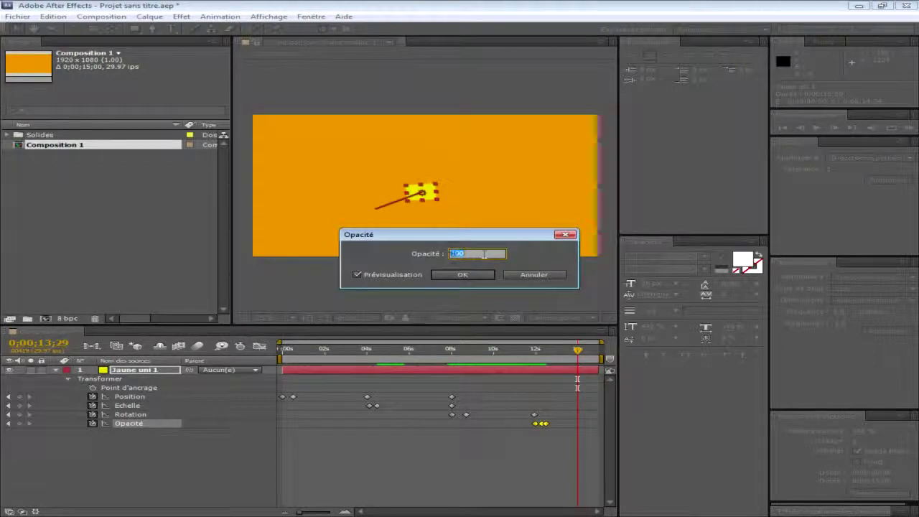
left_click(462, 275)
left_click(540, 350)
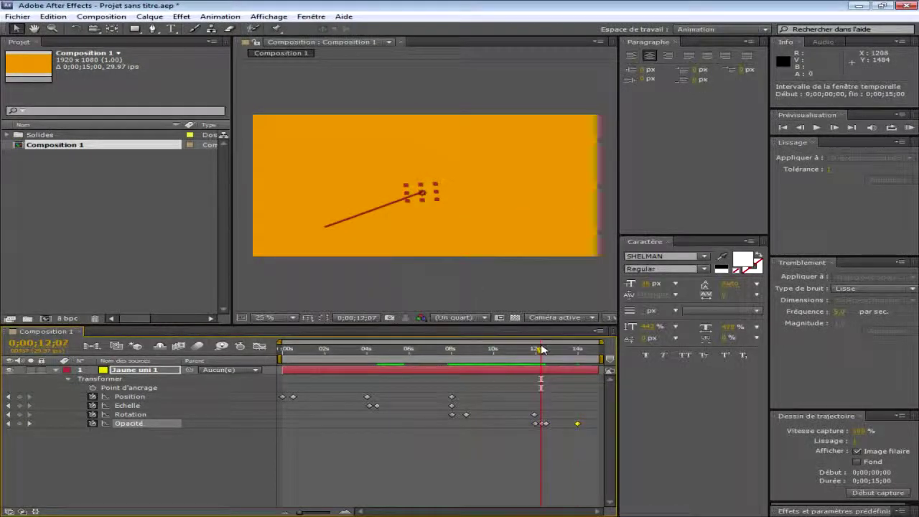
left_click(816, 127)
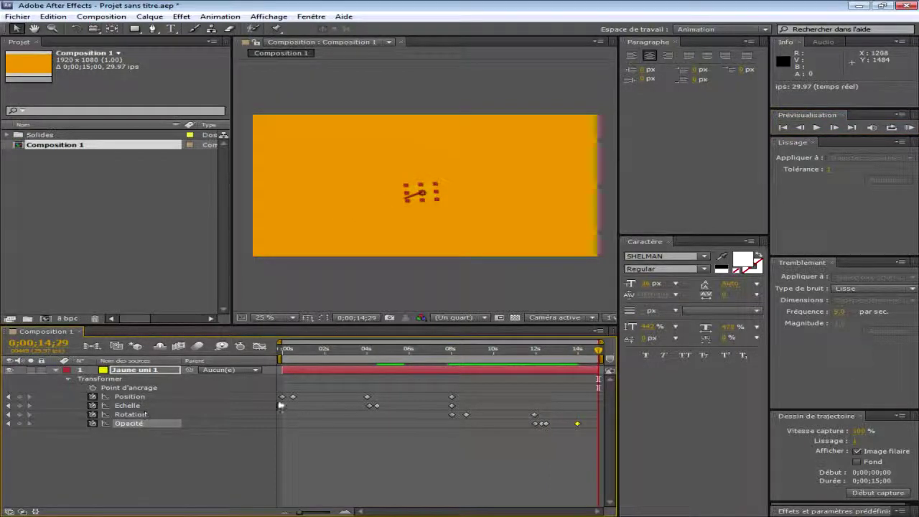
- Keyframe the solid's opacity at 0;00;14;29 so it is visible again, and play back the whole animation from the start
right_click(124, 427)
left_click(216, 322)
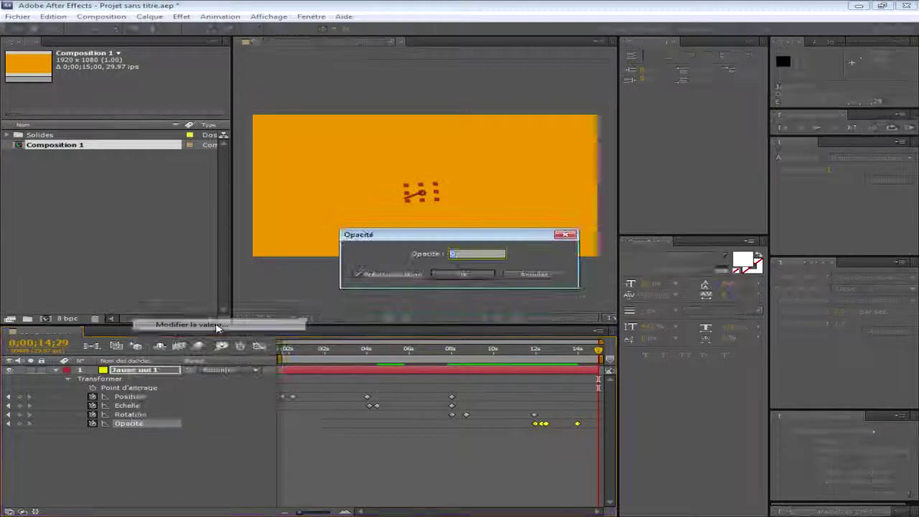
key("Return")
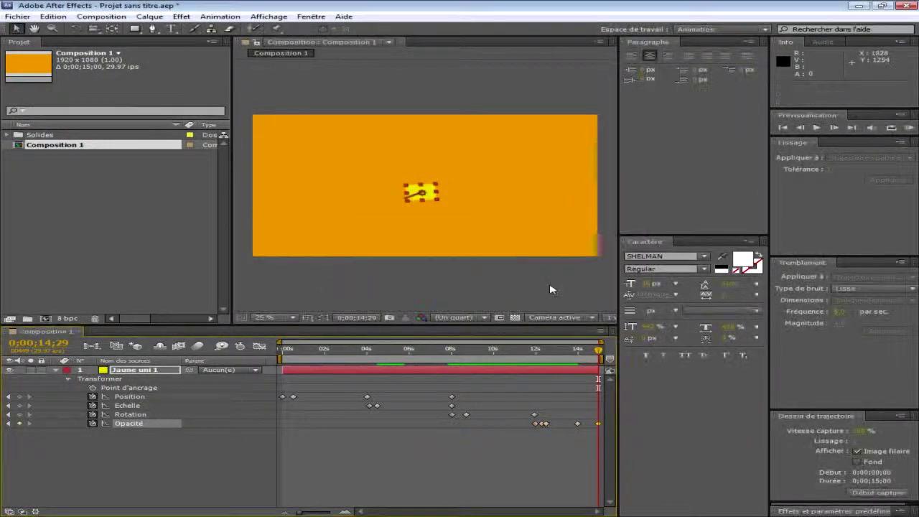
key("Home")
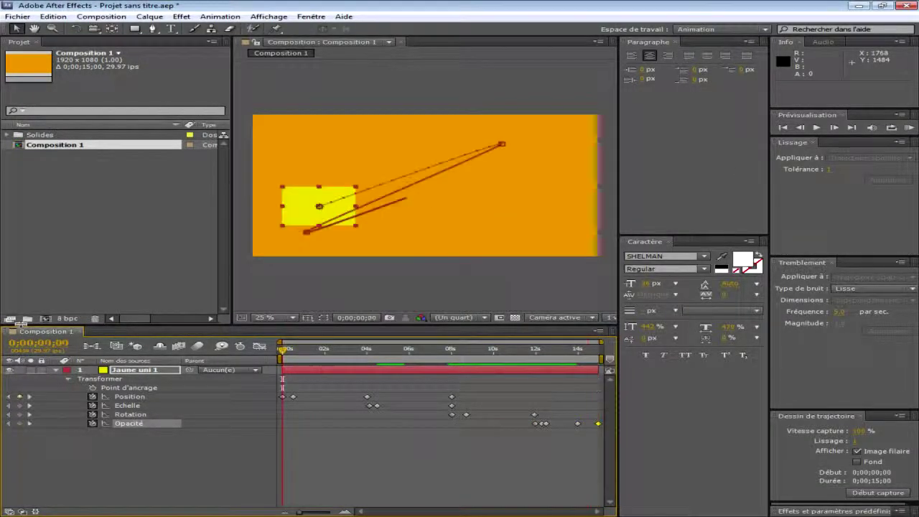
left_click(817, 129)
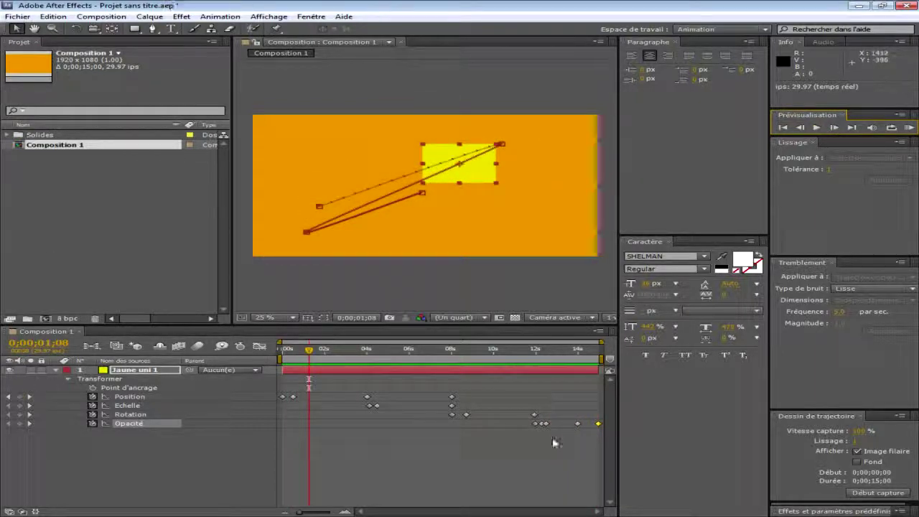
- Add Composition 1 to the render queue and open its output module settings
left_click(81, 17)
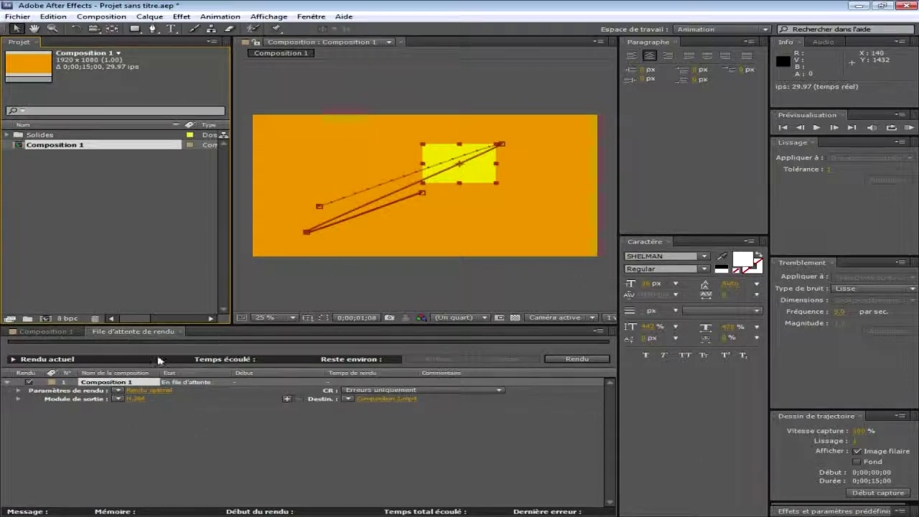
left_click(137, 400)
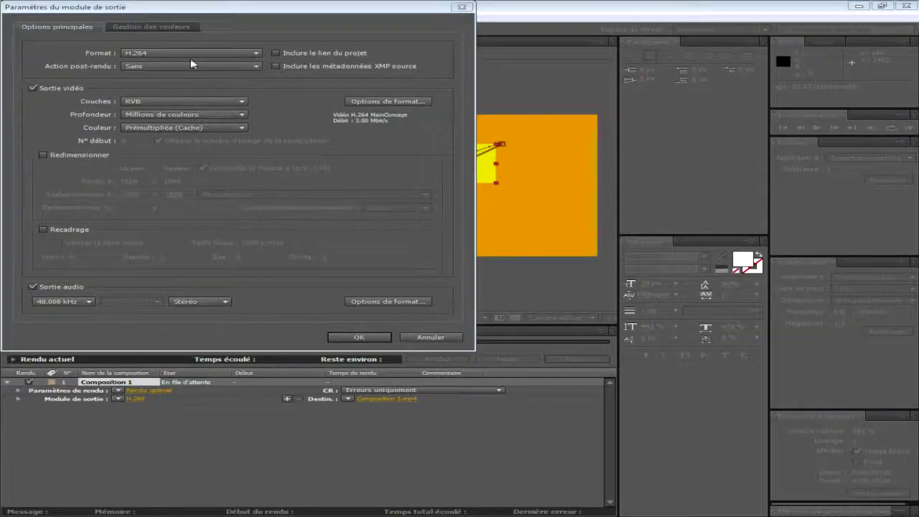
left_click_drag(281, 6, 460, 106)
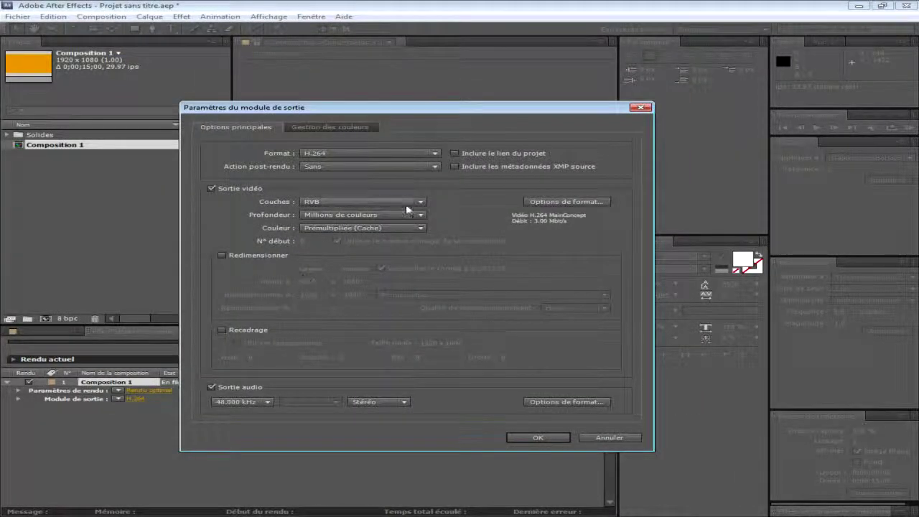
- Review the available output formats and colour management options, keep H.264 and accept the output module settings
left_click(351, 154)
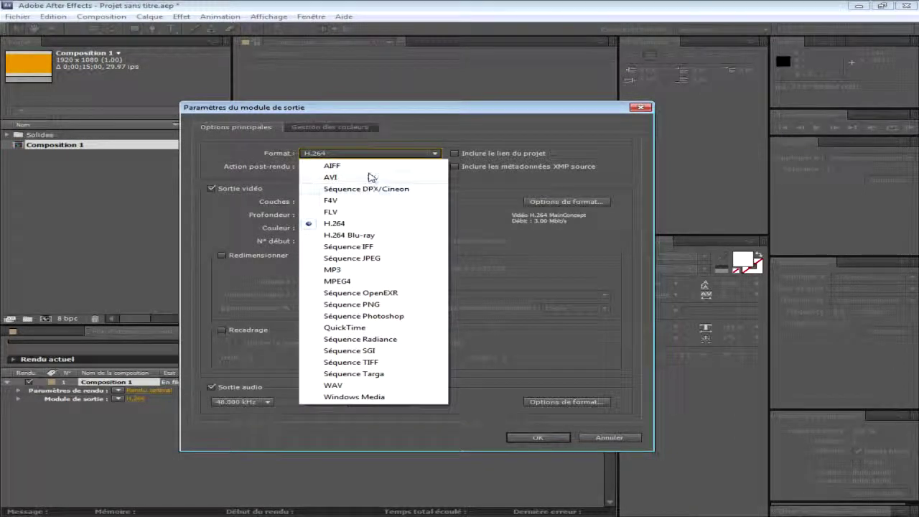
left_click(467, 147)
left_click_drag(343, 108, 365, 113)
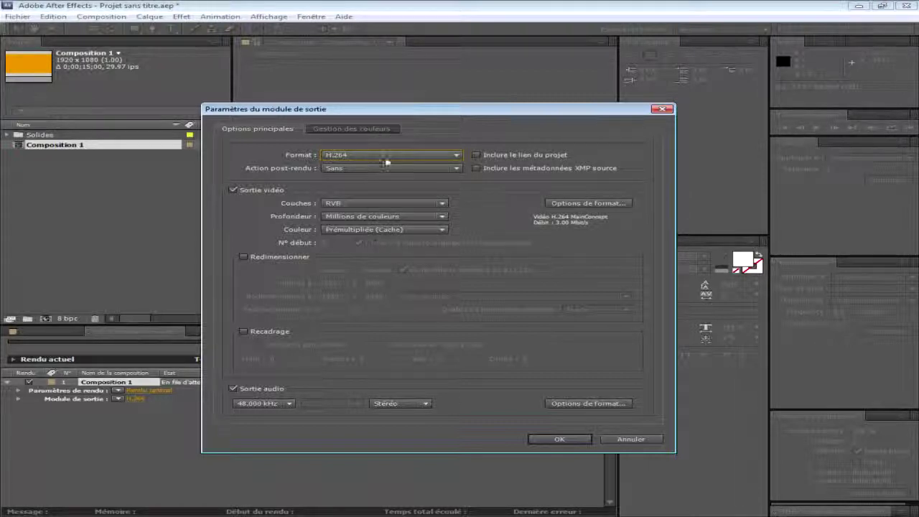
left_click(381, 129)
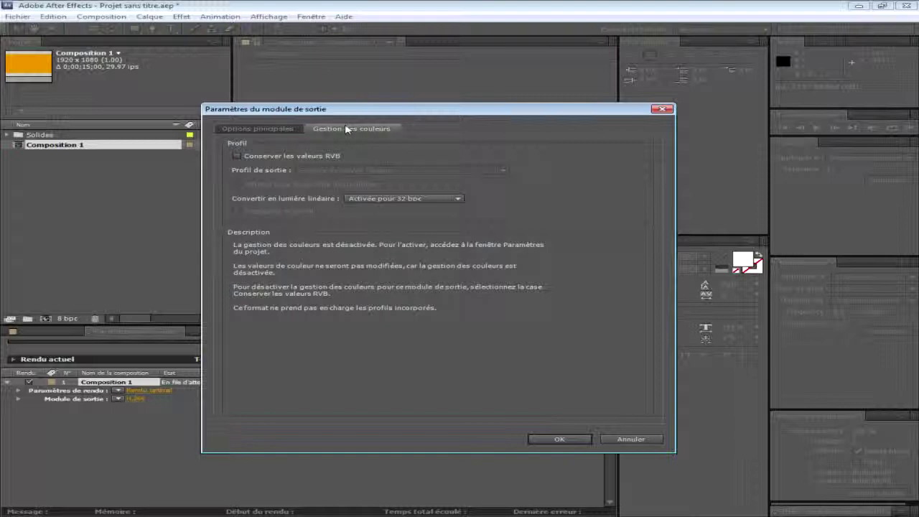
left_click(257, 128)
left_click(556, 439)
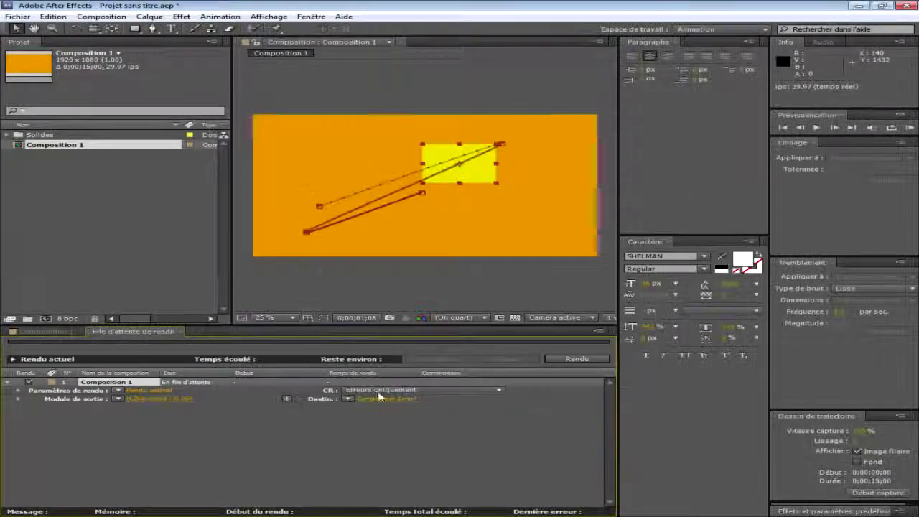
- Set the H.264 output destination to the desktop (Bureau) with the file name Tuto Clef + Tuto Rendu
left_click(377, 398)
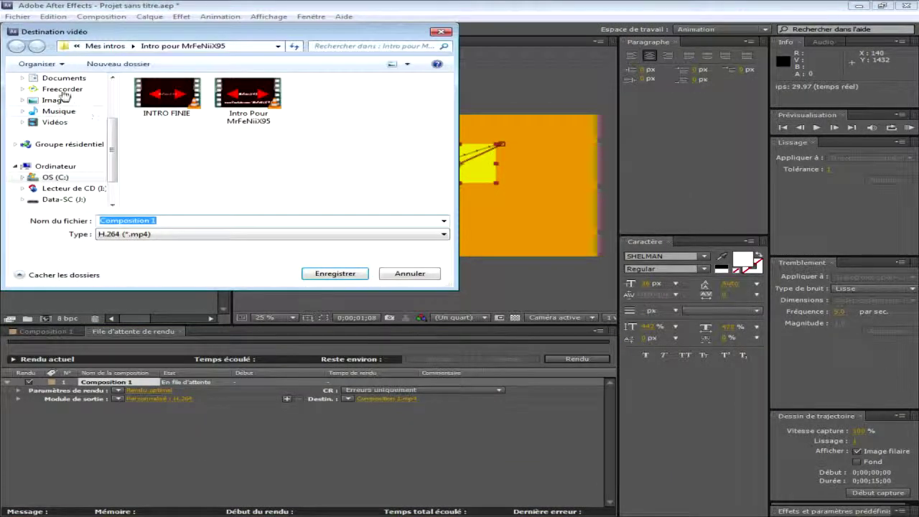
left_click(64, 78)
scroll(61, 101, "up", 3)
left_click(56, 93)
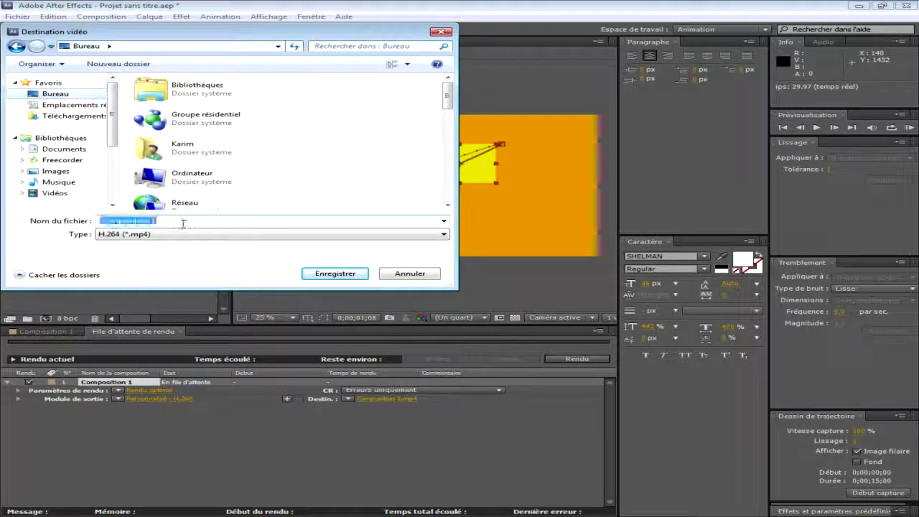
type("Tuto Clefs")
key("BackSpace")
type("+ Tit")
type("to Titr")
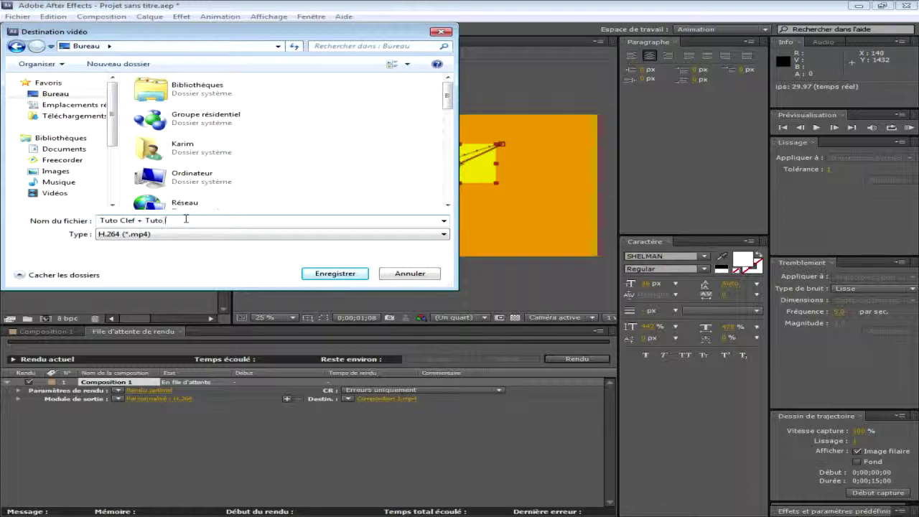
left_click(323, 273)
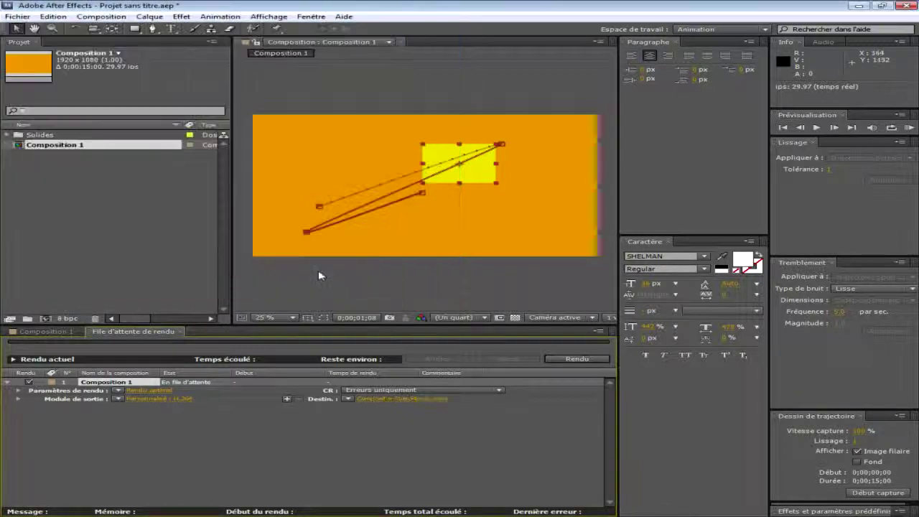
- Review Composition 1's render settings, keep Optimale quality and Intégrale resolution, and accept them
left_click(144, 392)
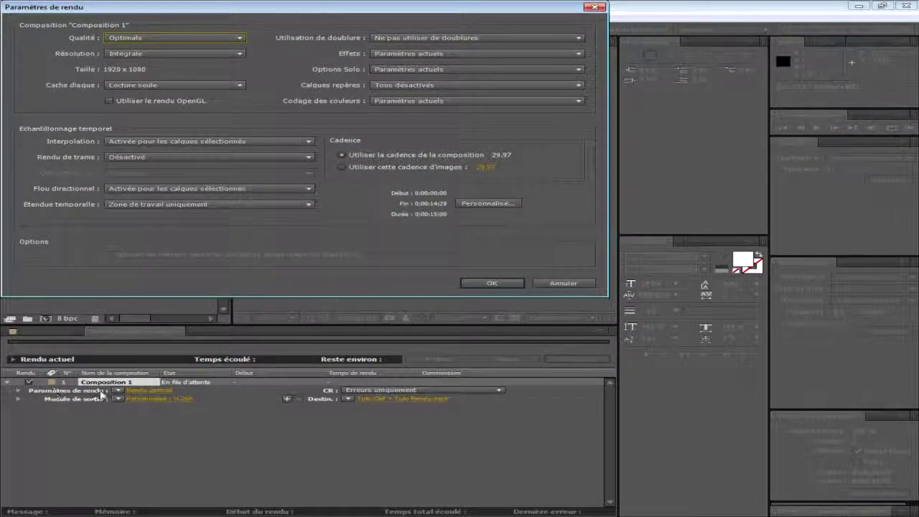
left_click_drag(284, 16, 375, 136)
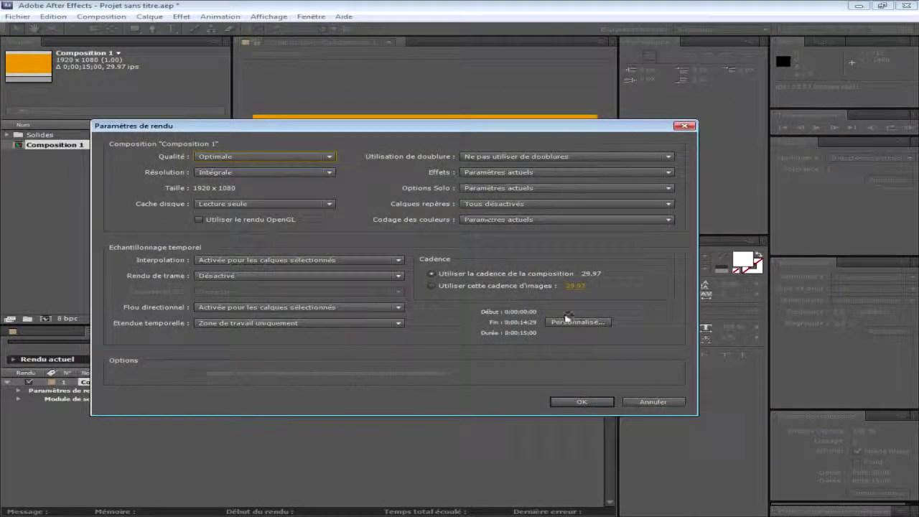
left_click(592, 404)
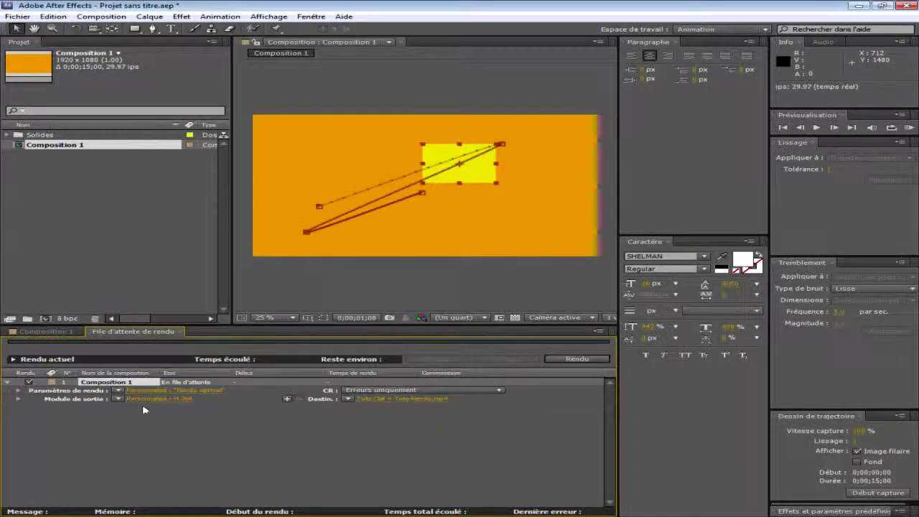
- Add a second output module and create a folder named Salut in Documents for its destination
left_click(285, 402)
left_click(366, 406)
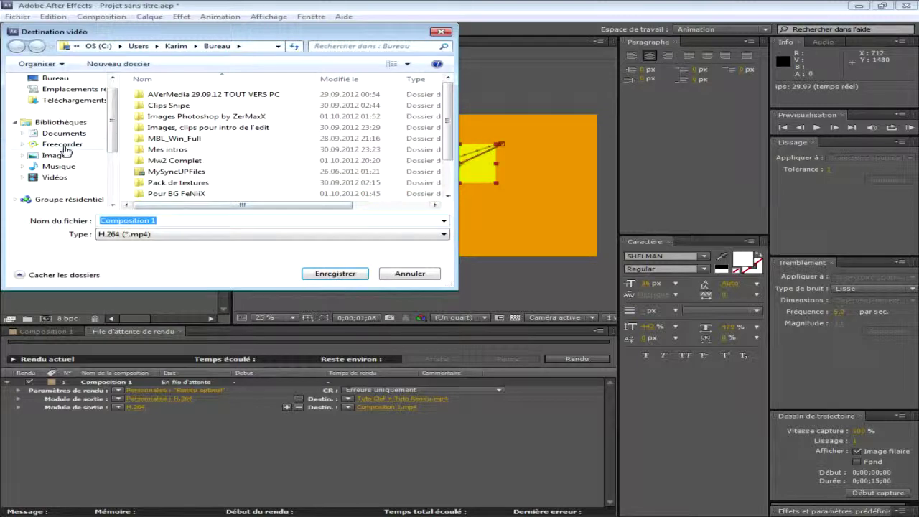
left_click(64, 132)
left_click(129, 65)
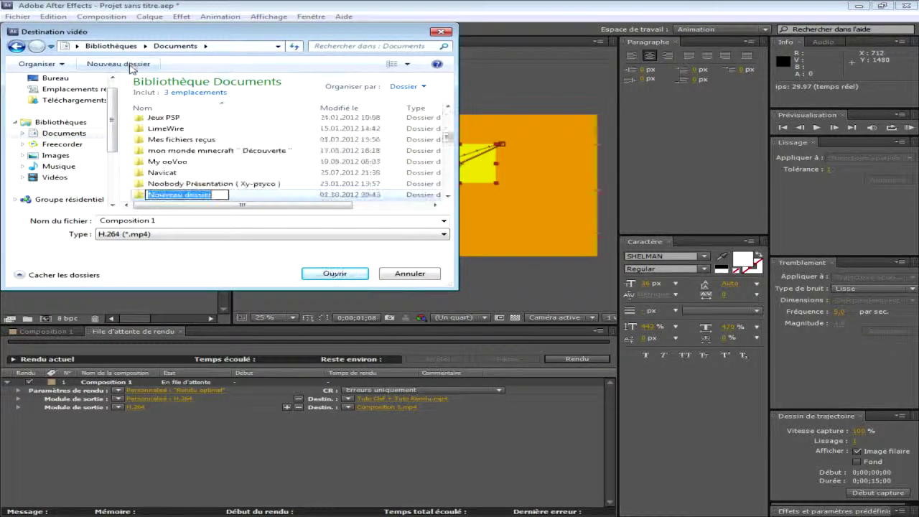
type("Salut")
key("Return")
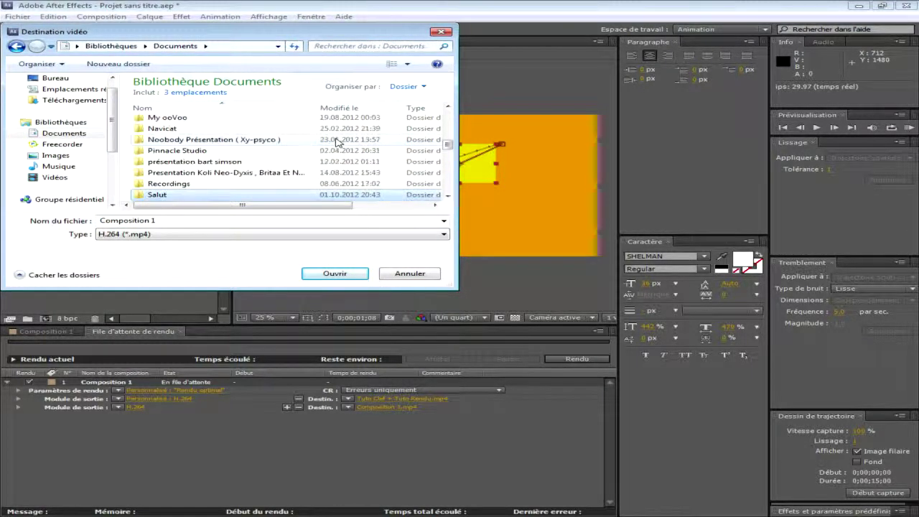
- Save the second output as Tuto Clef in the Salut folder and start rendering the queue
double_click(162, 198)
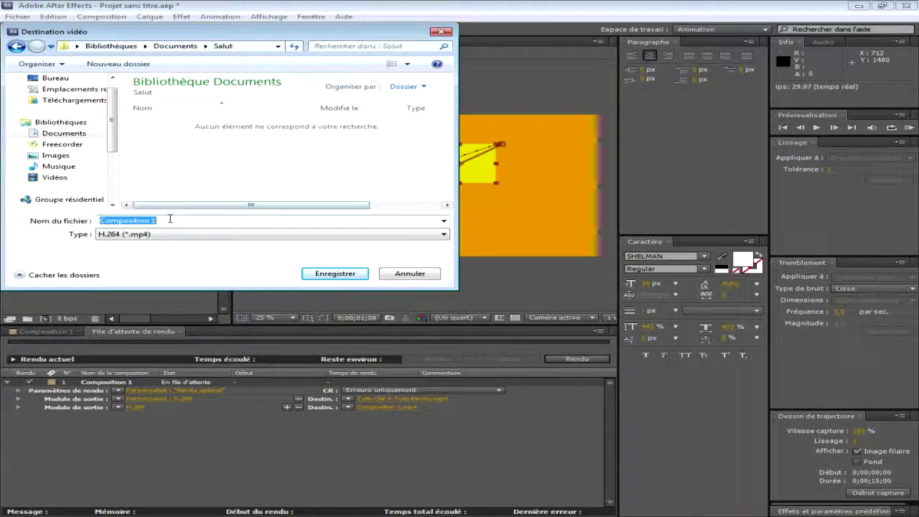
type("Tuto")
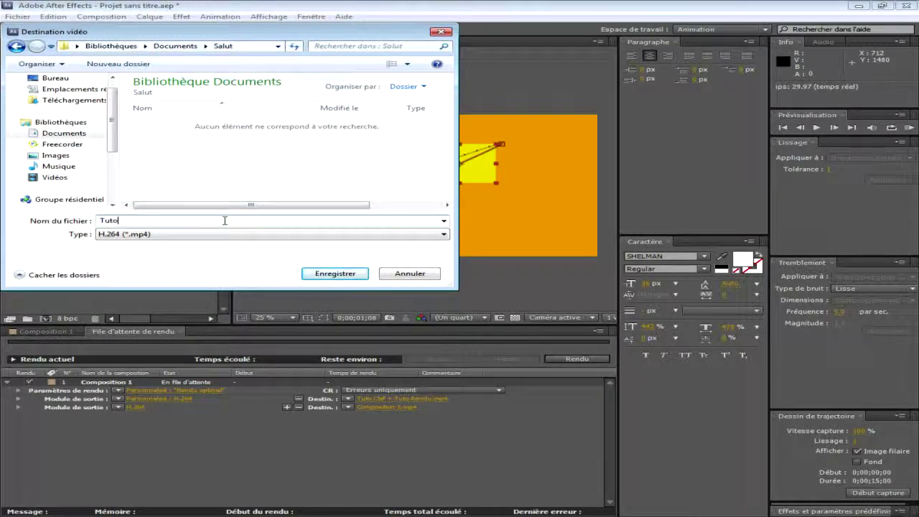
type(" Clef")
left_click(341, 272)
left_click(551, 359)
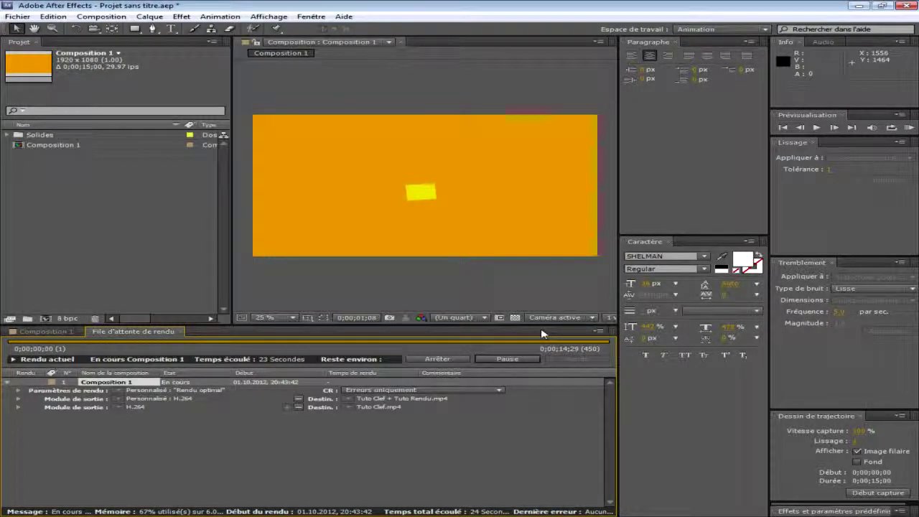
- Switch to the desktop, play the rendered video Tuto Clef + Tuto Rendu in VLC, and close the player
left_click(885, 5)
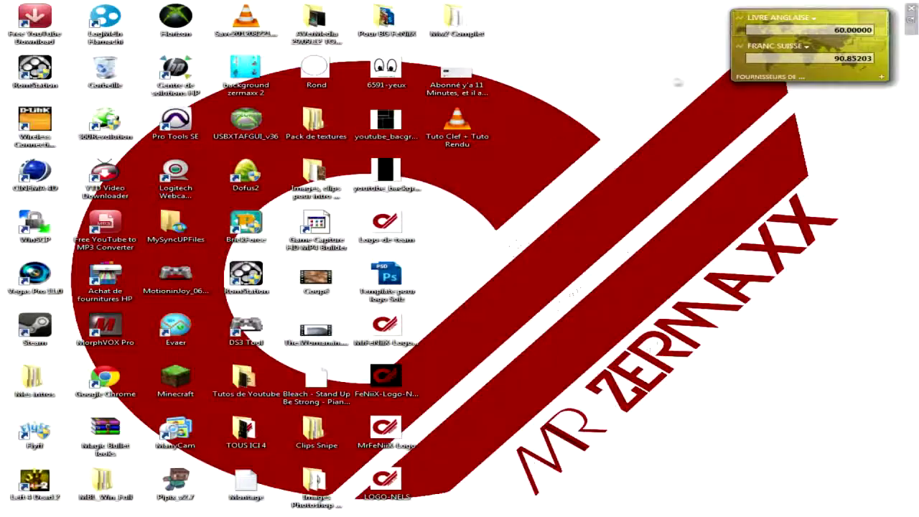
left_click(479, 136)
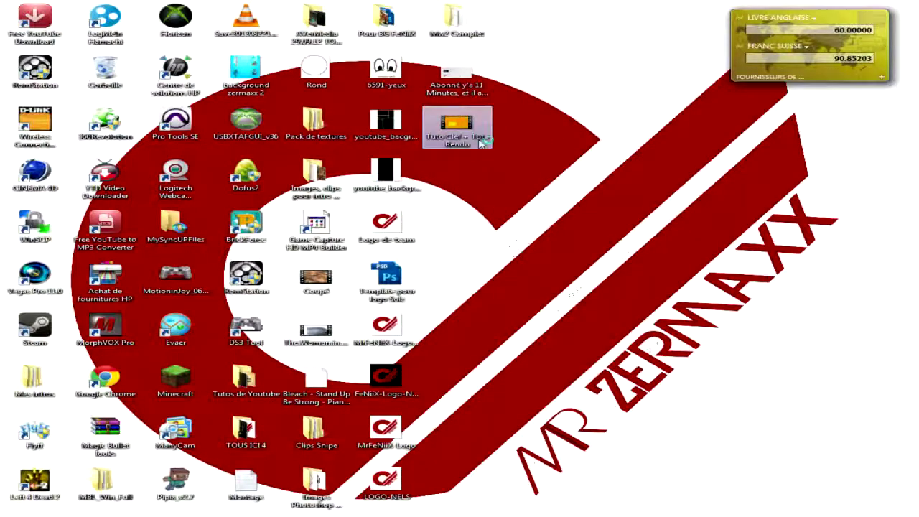
double_click(482, 140)
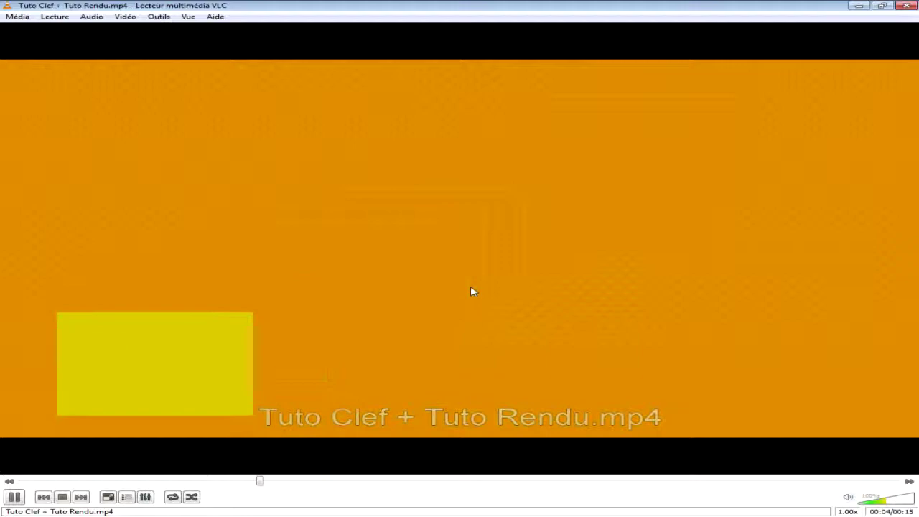
left_click(4, 17)
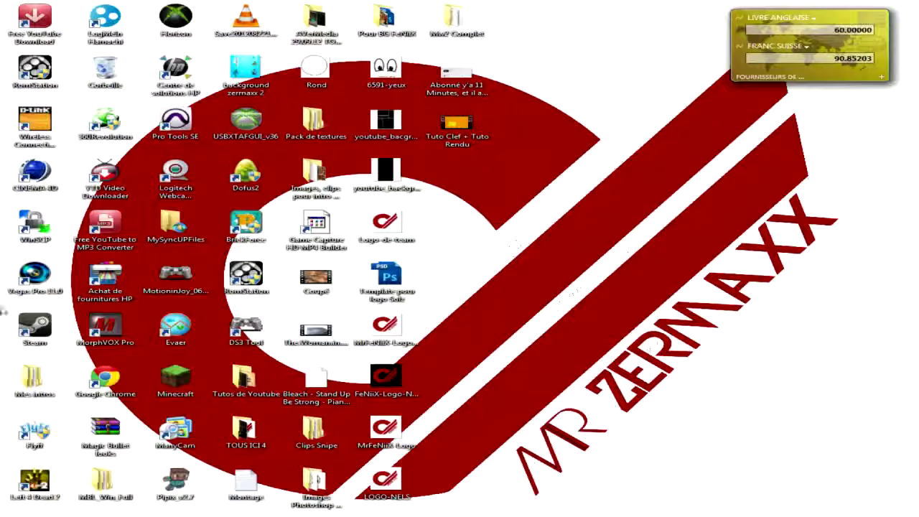
- Play the rendered video Tuto Clef from the Salut folder in Documents, and close the player and the folder window
key("super")
left_click(301, 314)
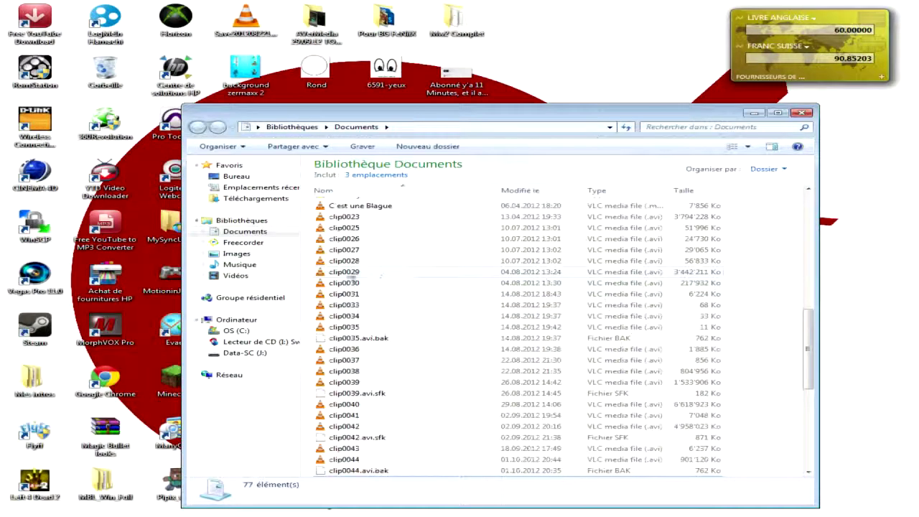
scroll(382, 279, "down", 10)
key("d")
key("d")
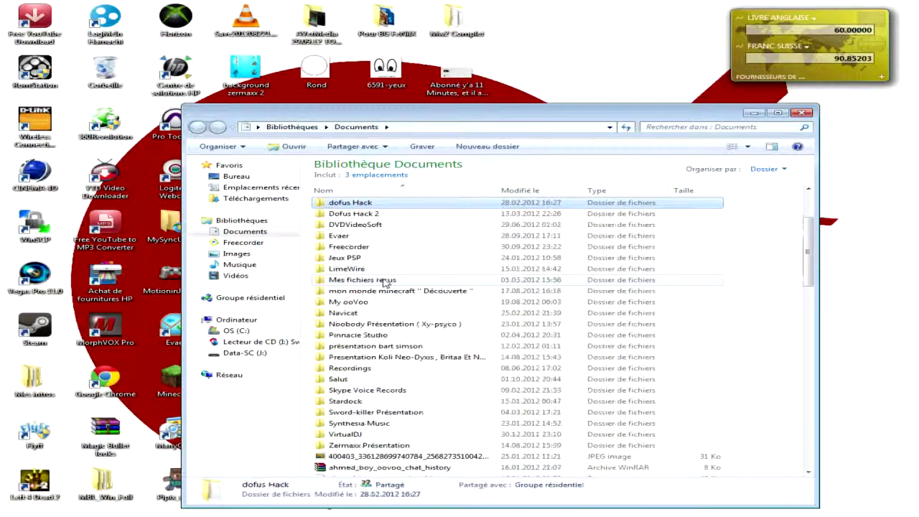
double_click(358, 379)
double_click(357, 205)
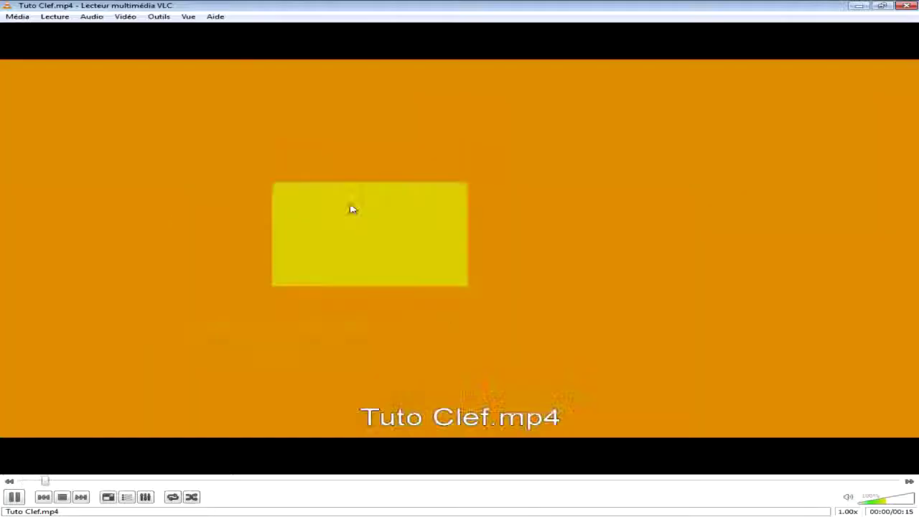
key("alt+space")
key("f")
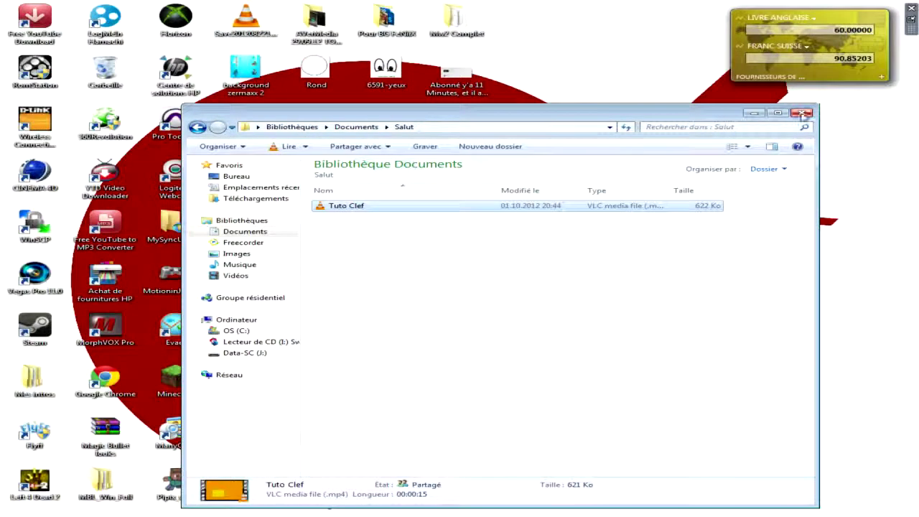
left_click(802, 114)
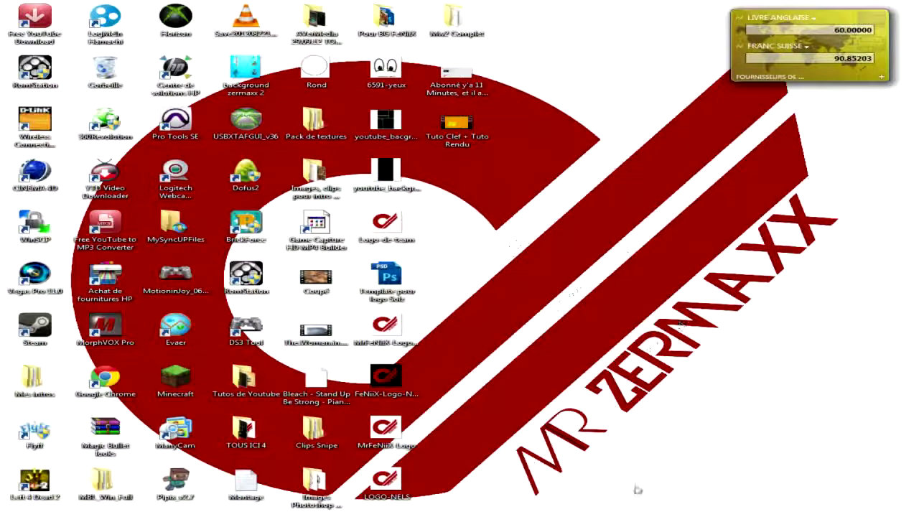